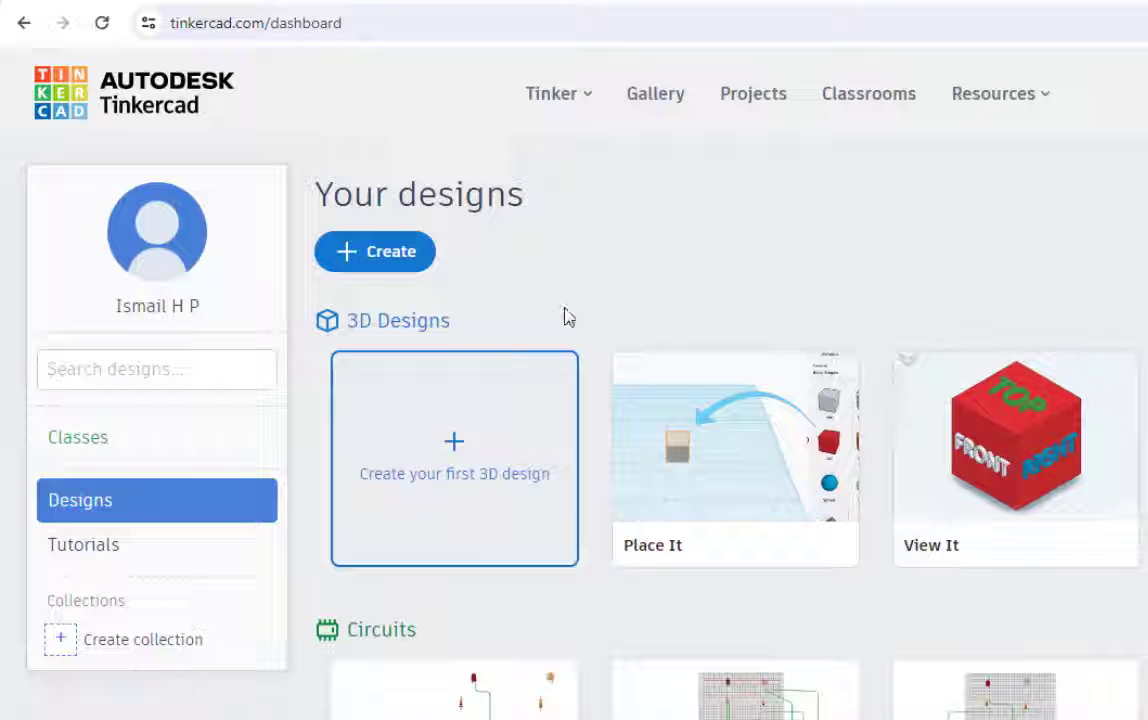
Start a new circuit and place an Arduino Uno R3 board on the canvas.
{"action": "left_click", "coordinate": [372, 263]}
{"action": "left_click", "coordinate": [399, 385]}
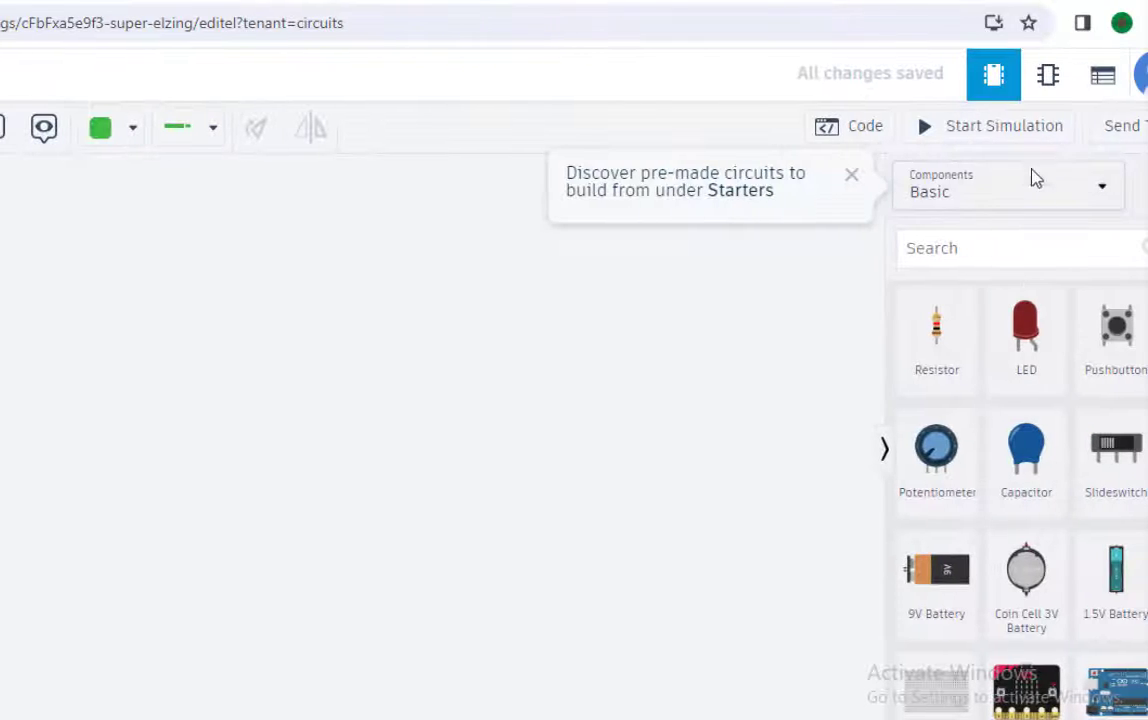
{"action": "left_click", "coordinate": [981, 259]}
{"action": "type", "text": "ard"}
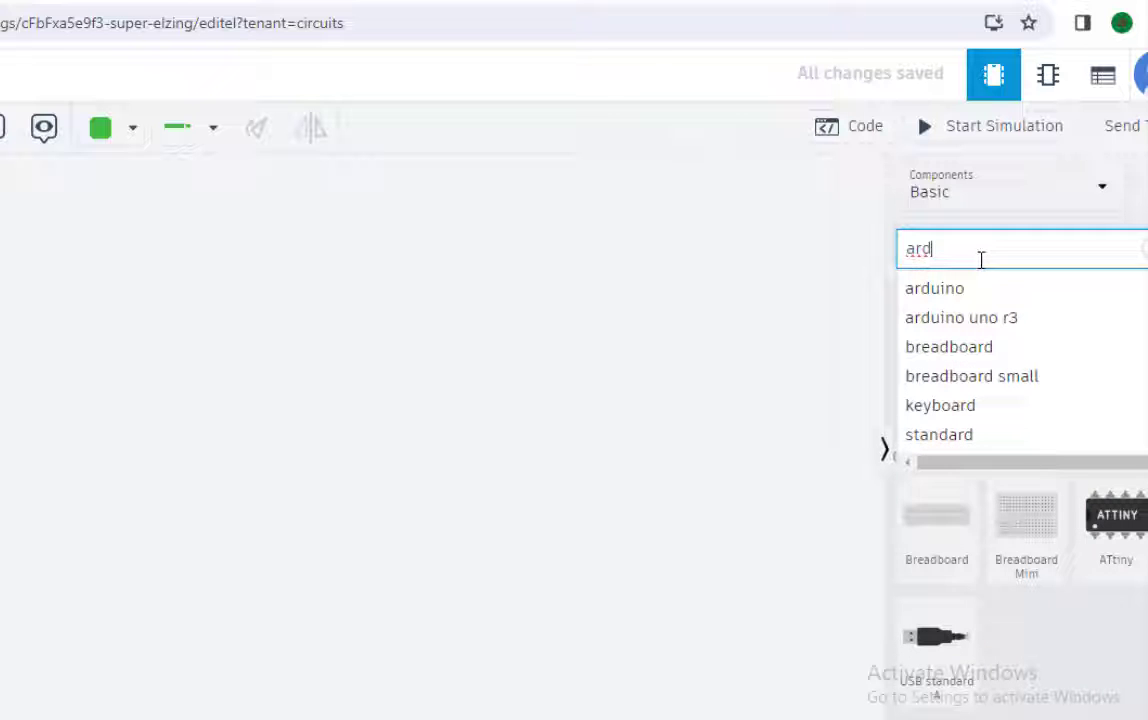
{"action": "left_click", "coordinate": [1000, 326]}
{"action": "left_click_drag", "start_coordinate": [948, 333], "coordinate": [419, 540]}
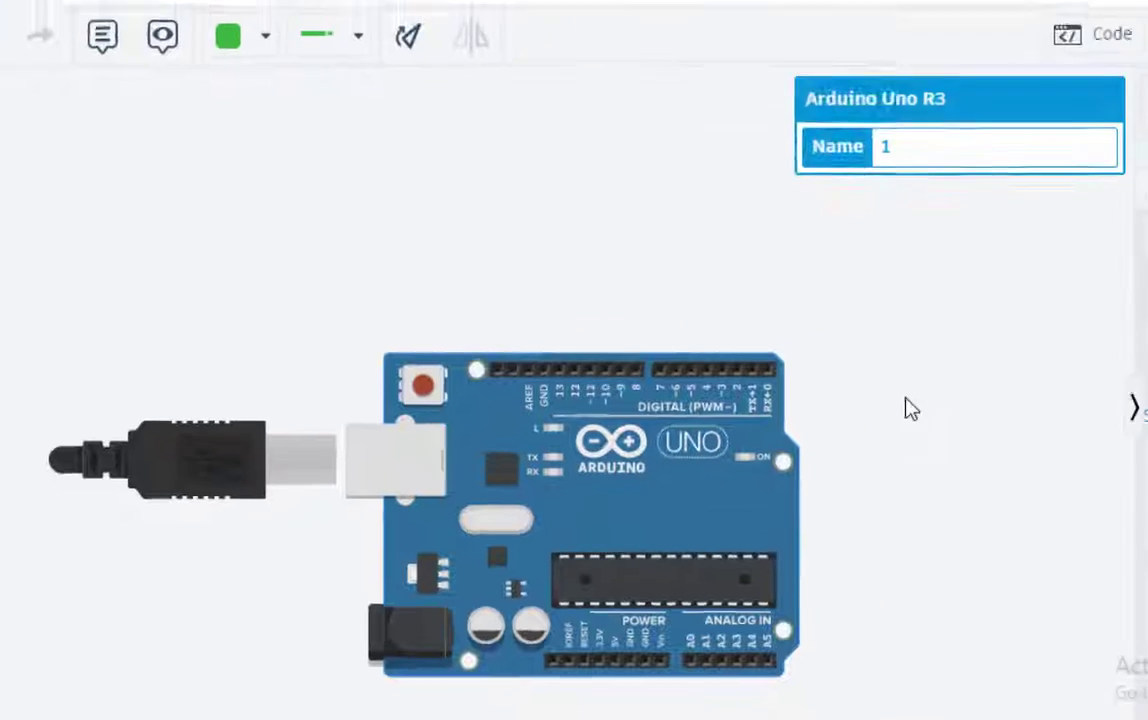
{"action": "left_click", "coordinate": [927, 405]}
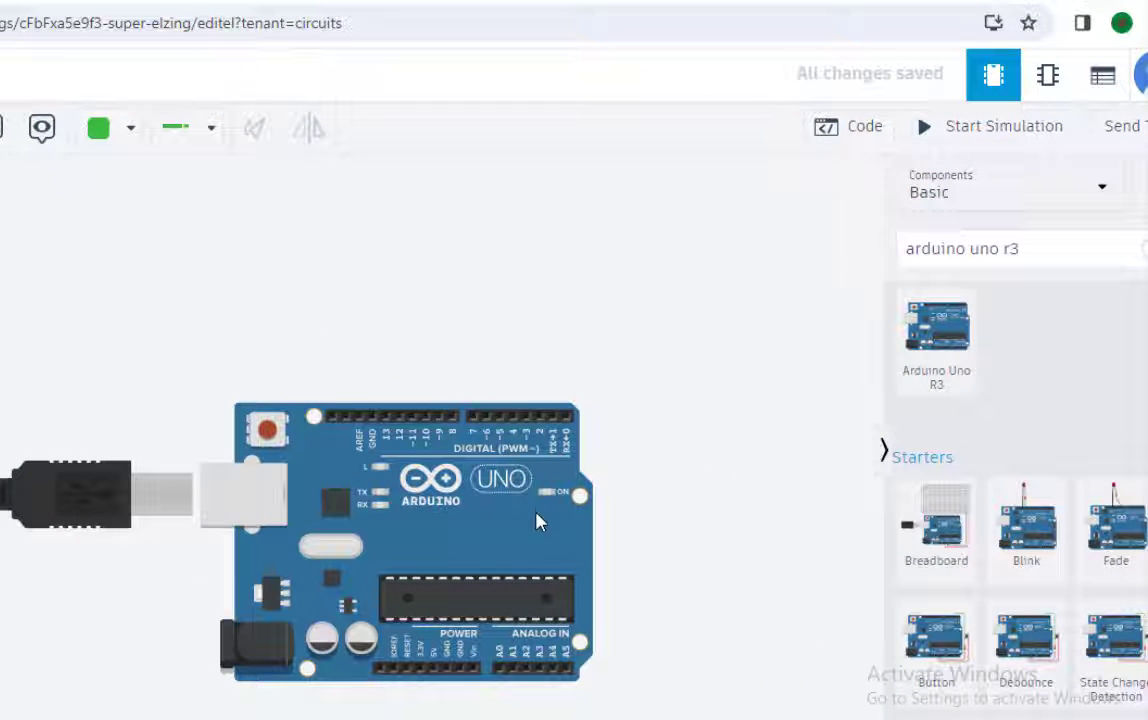
{"action": "left_click_drag", "start_coordinate": [480, 458], "coordinate": [478, 433]}
Add a red LED from Basic components above the Arduino board.
{"action": "left_click", "coordinate": [625, 497]}
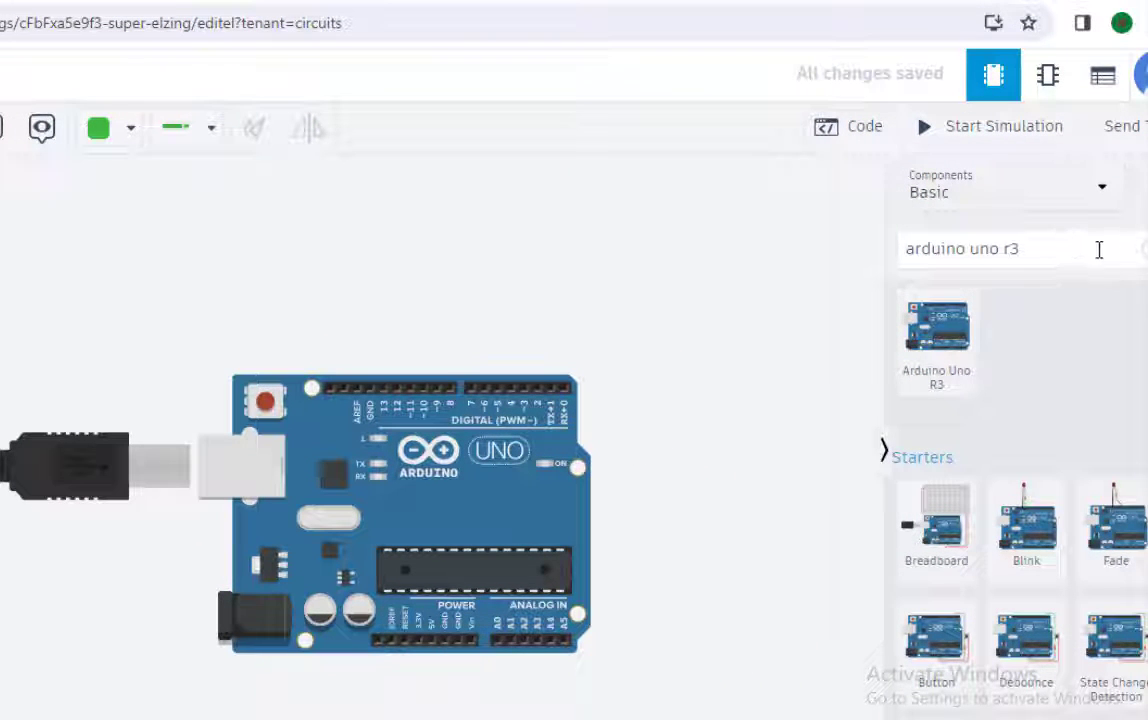
{"action": "left_click", "coordinate": [1143, 248]}
{"action": "left_click_drag", "start_coordinate": [1022, 338], "coordinate": [416, 238]}
Place two resistors, one just below the LED and one to the right.
{"action": "left_click", "coordinate": [650, 400]}
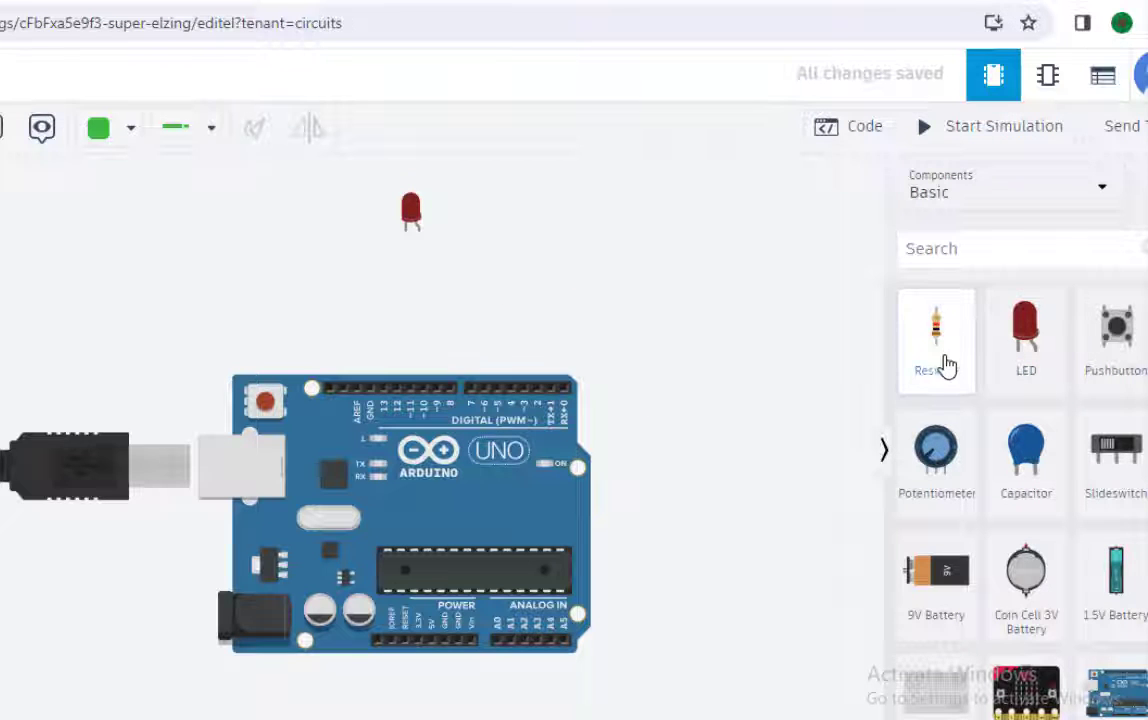
{"action": "left_click_drag", "start_coordinate": [935, 343], "coordinate": [368, 288]}
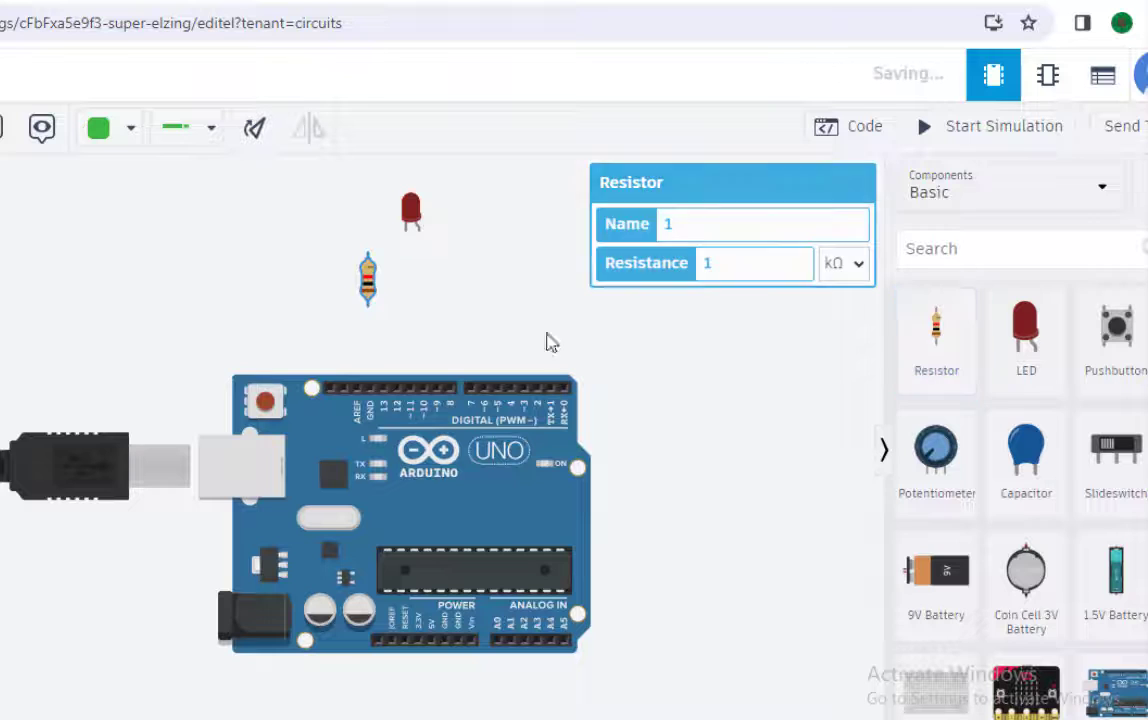
{"action": "left_click", "coordinate": [830, 405]}
{"action": "left_click_drag", "start_coordinate": [935, 335], "coordinate": [648, 272]}
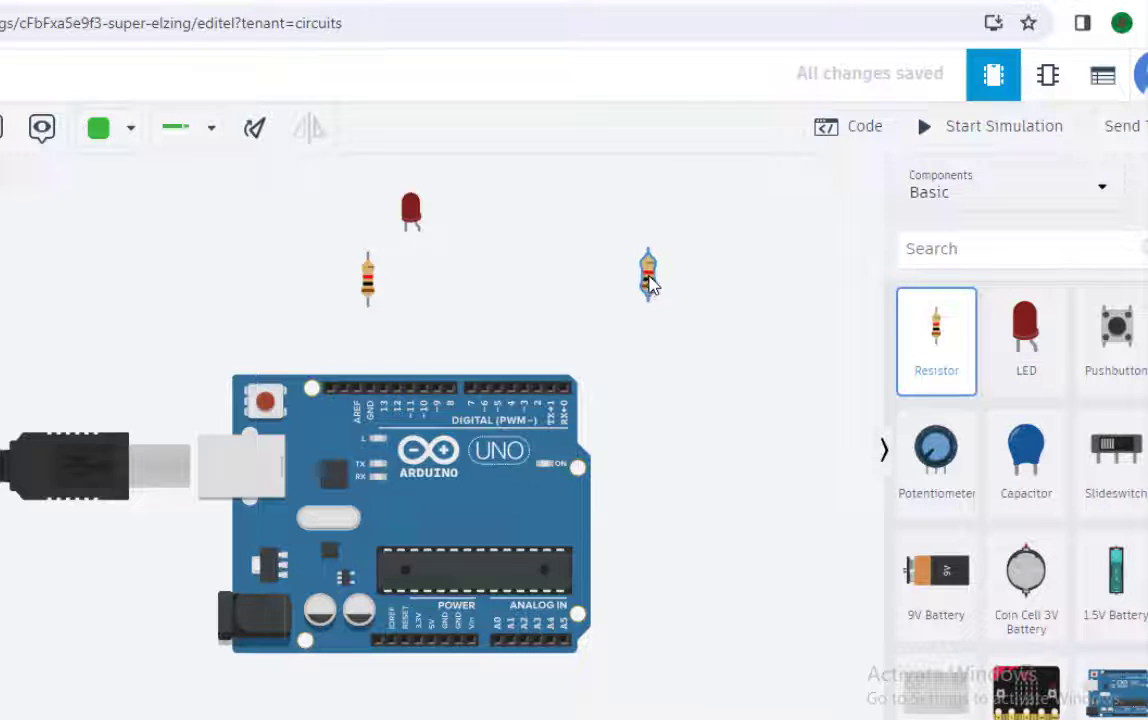
Search for a photoresistor and place it near the top right of the canvas.
{"action": "left_click", "coordinate": [966, 248]}
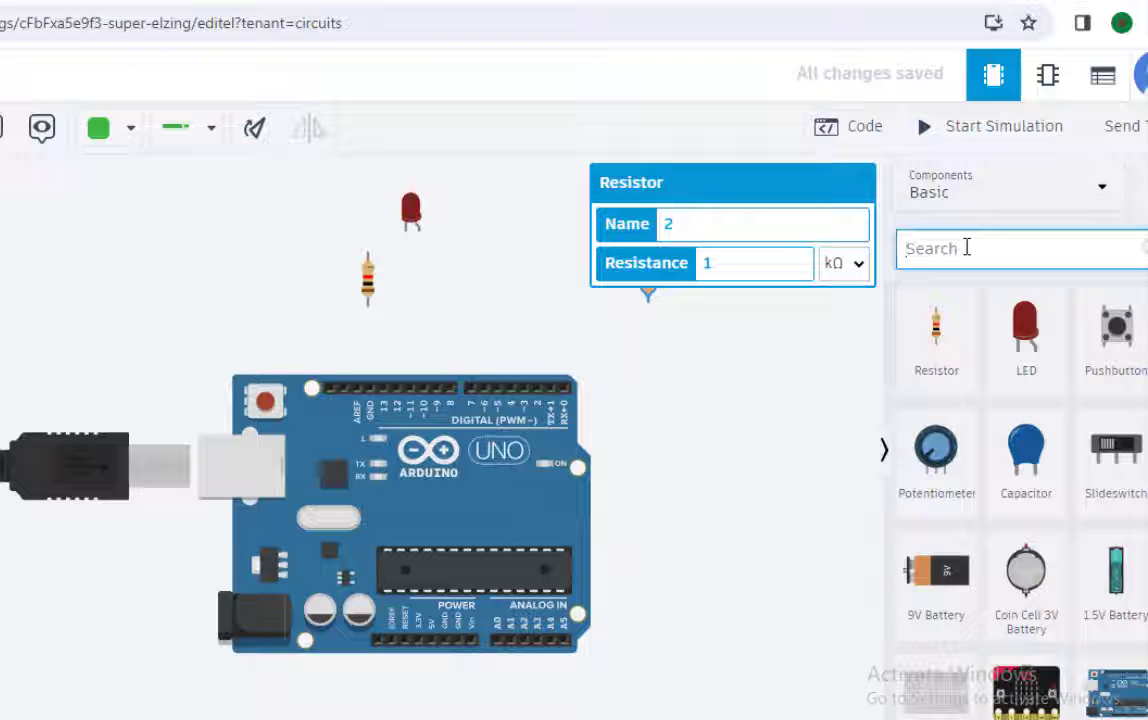
{"action": "type", "text": "pho"}
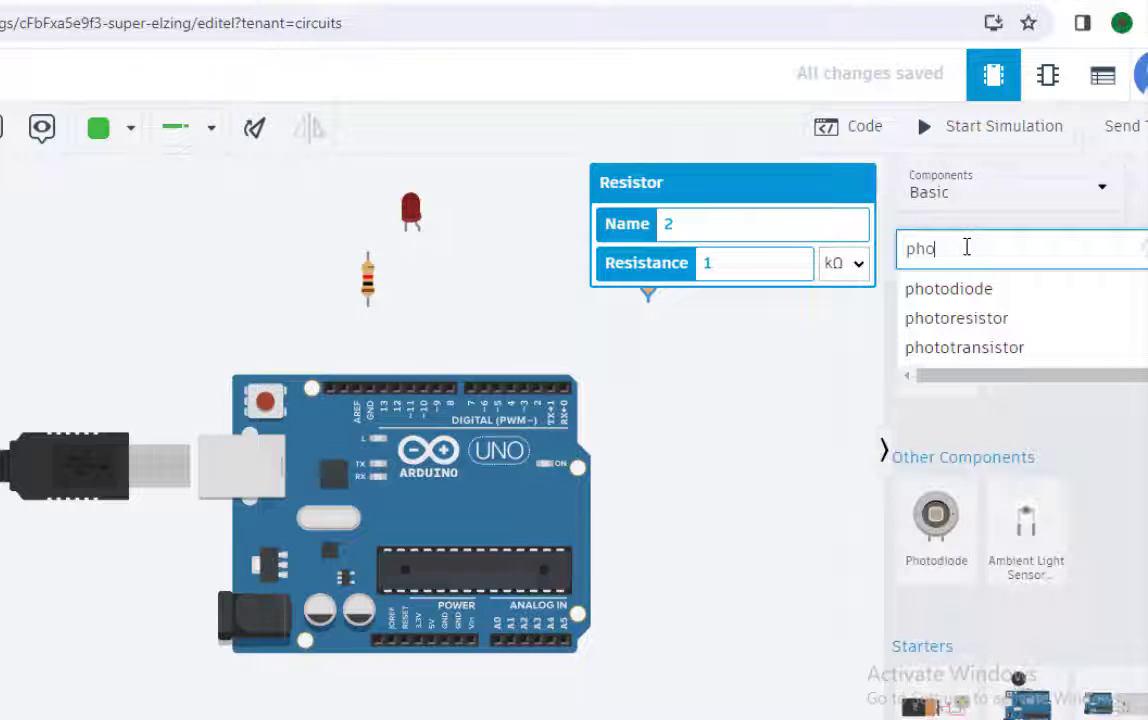
{"action": "left_click", "coordinate": [984, 320]}
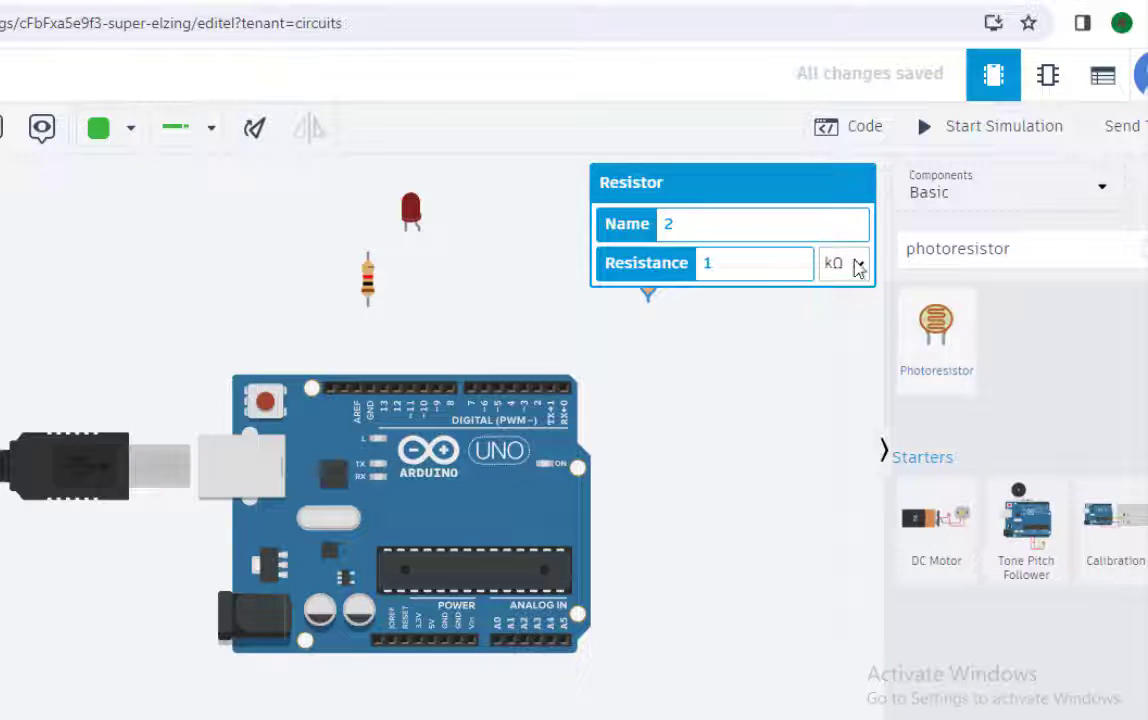
{"action": "left_click", "coordinate": [840, 320]}
{"action": "left_click_drag", "start_coordinate": [935, 325], "coordinate": [680, 208]}
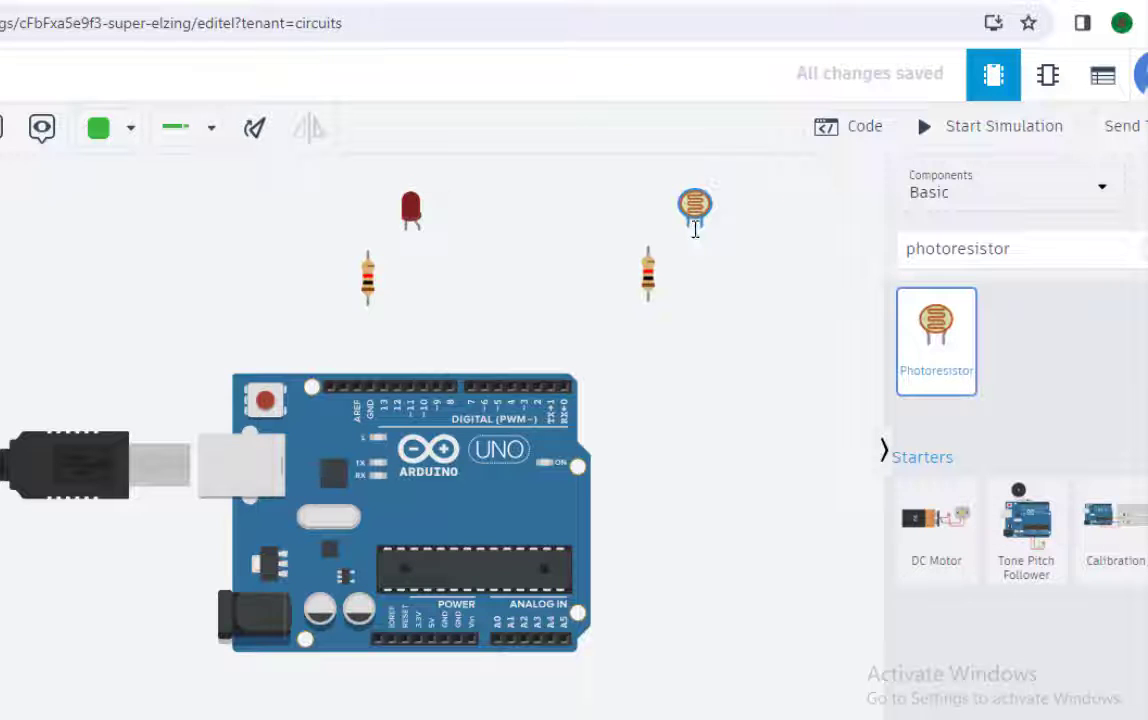
{"action": "left_click", "coordinate": [755, 317]}
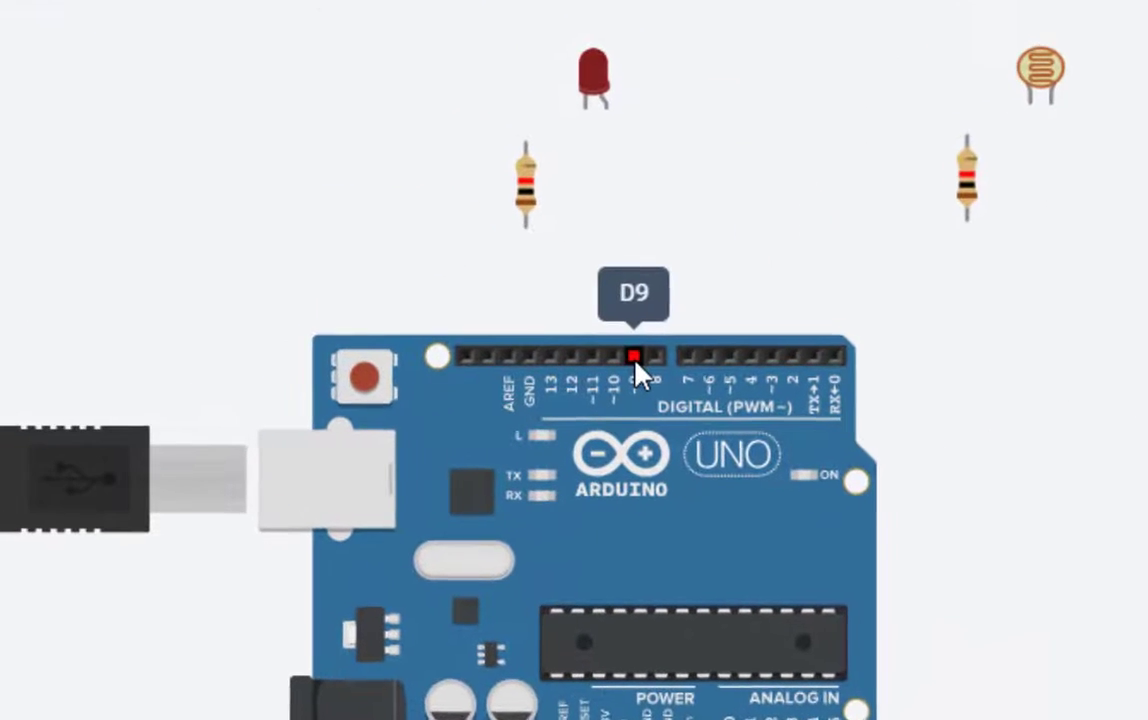
Wire pin 9 to the LED anode, and the LED cathode through the resistor to GND.
{"action": "left_click", "coordinate": [437, 386]}
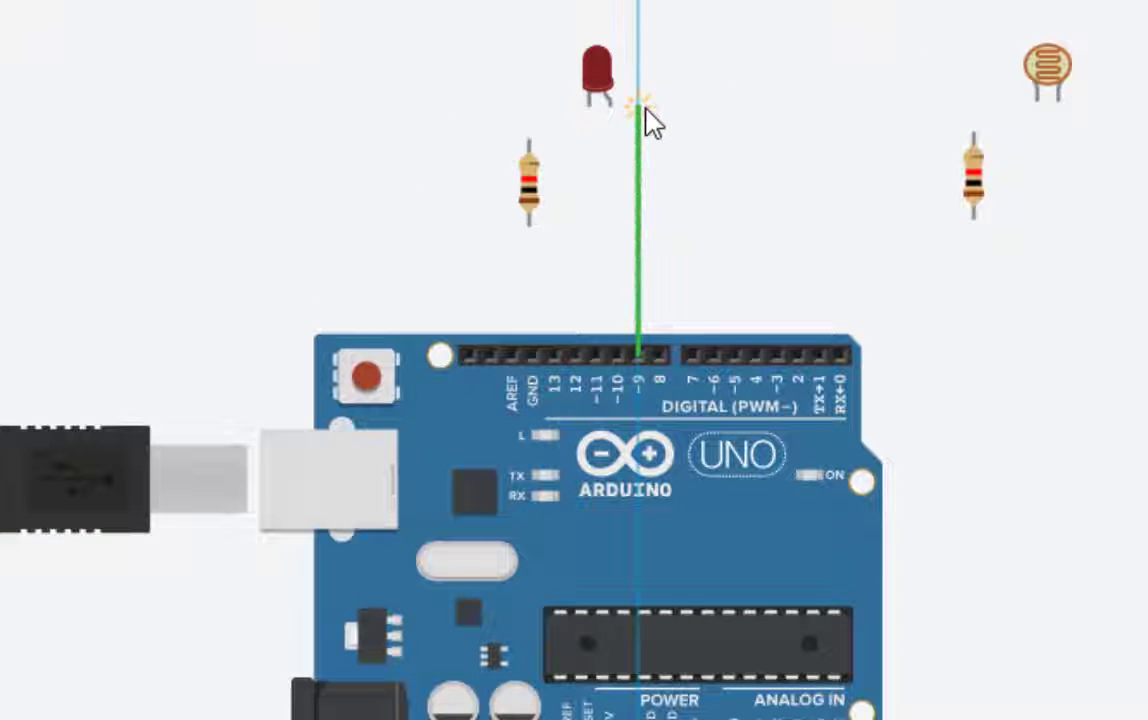
{"action": "left_click", "coordinate": [610, 104]}
{"action": "left_click", "coordinate": [589, 104]}
{"action": "left_click", "coordinate": [527, 106]}
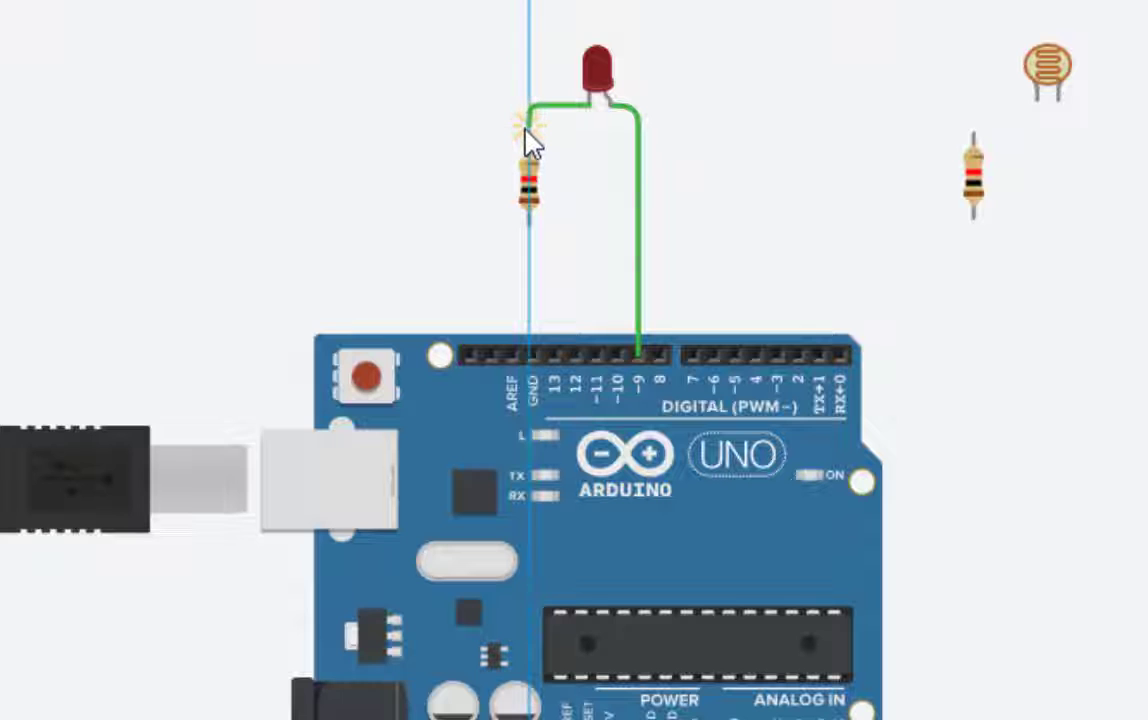
{"action": "left_click", "coordinate": [531, 156]}
{"action": "left_click", "coordinate": [533, 247]}
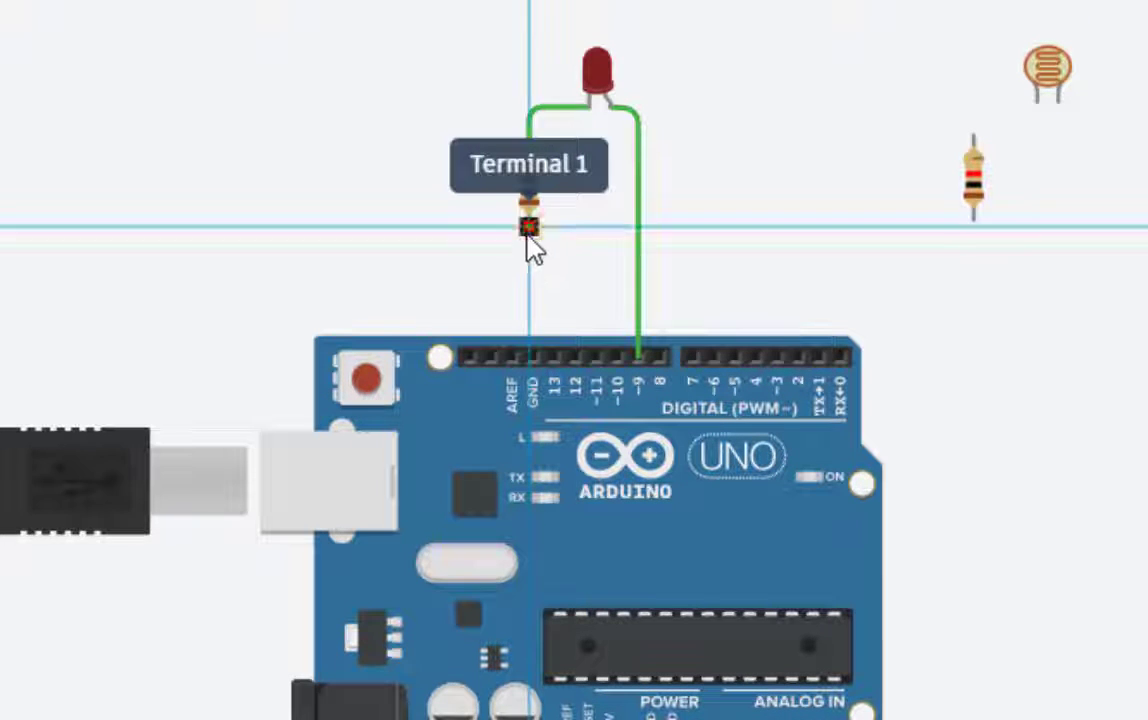
{"action": "left_click", "coordinate": [530, 356]}
{"action": "left_click", "coordinate": [1078, 348]}
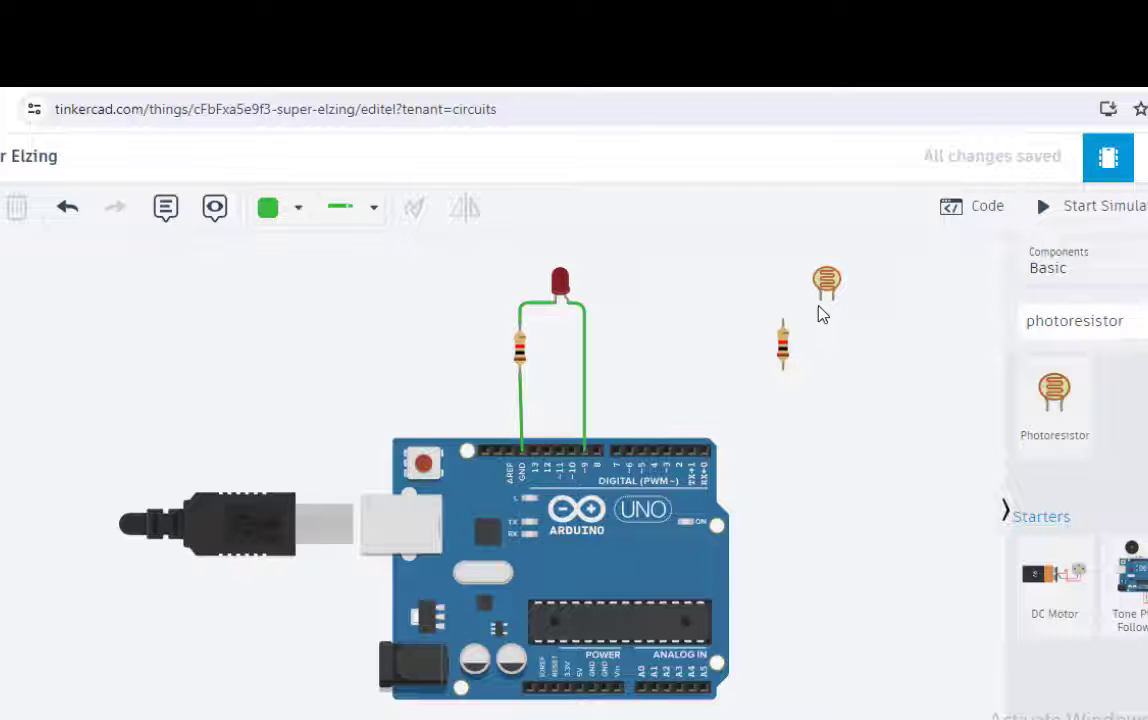
Wire the photoresistor's first lead to A0 and its second lead to 5V.
{"action": "left_click", "coordinate": [820, 300]}
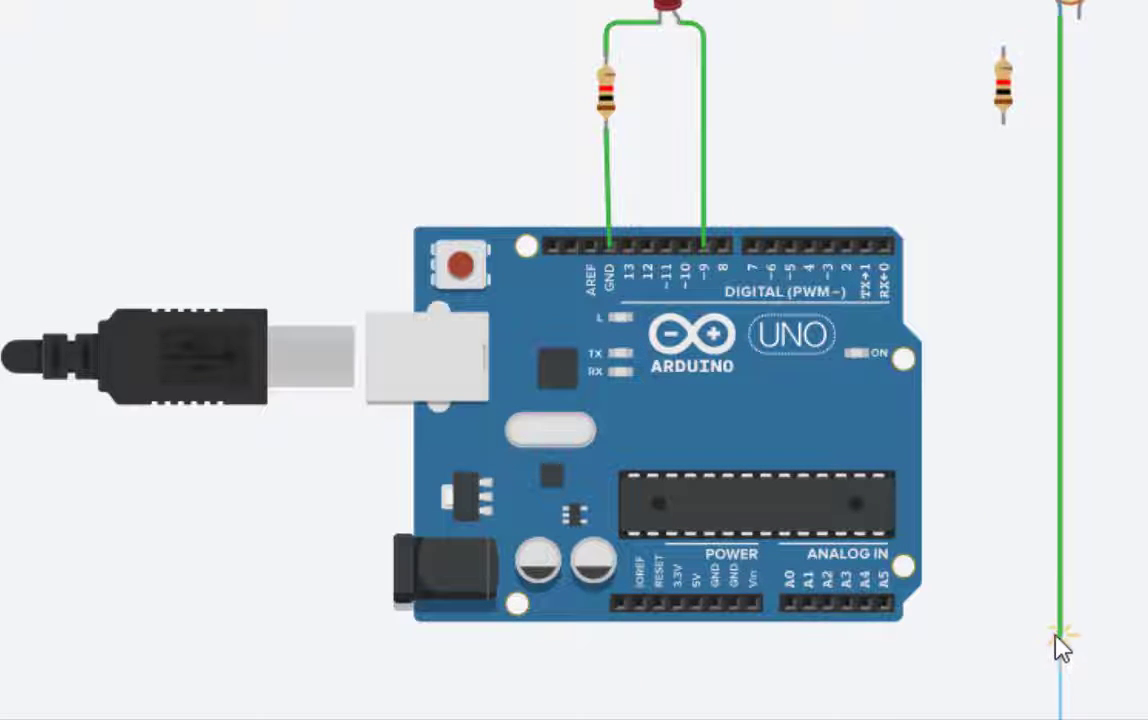
{"action": "left_click", "coordinate": [1058, 628]}
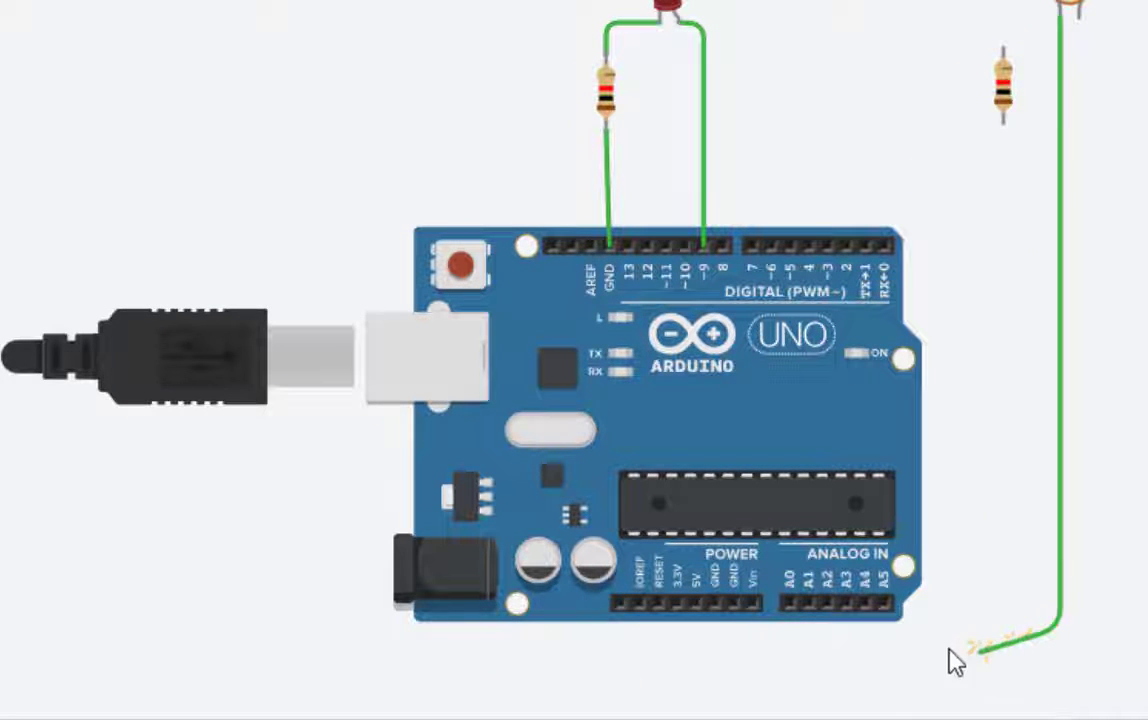
{"action": "left_click", "coordinate": [788, 608]}
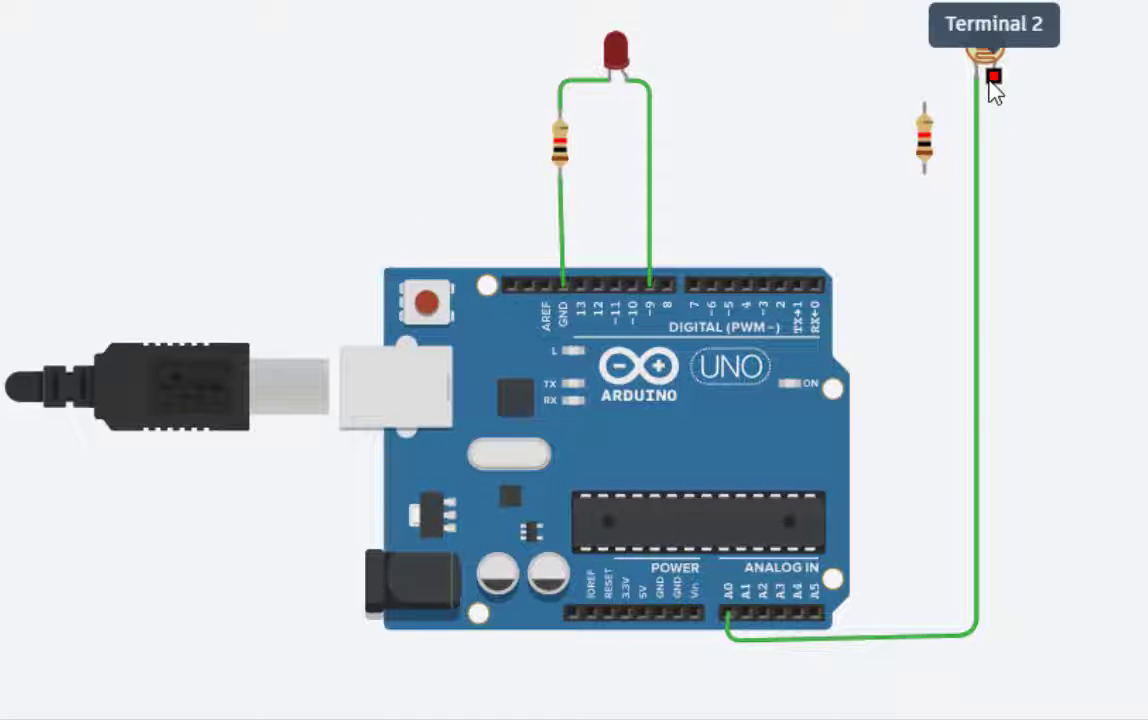
{"action": "left_click", "coordinate": [1008, 60]}
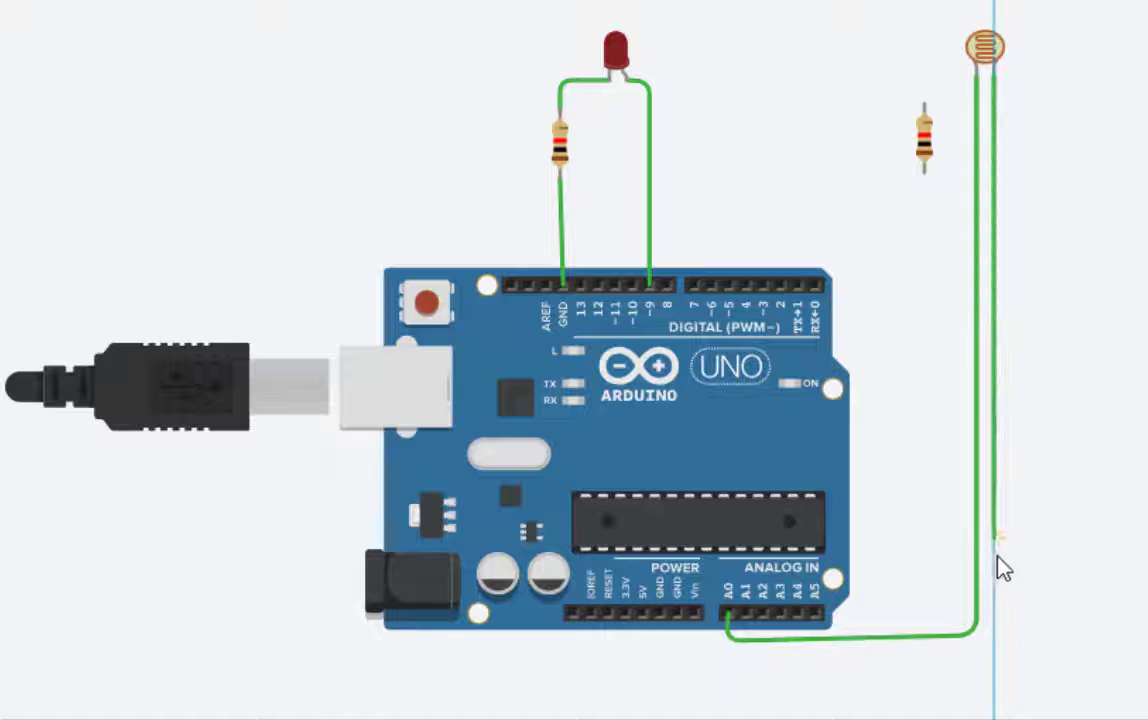
{"action": "left_click", "coordinate": [995, 684]}
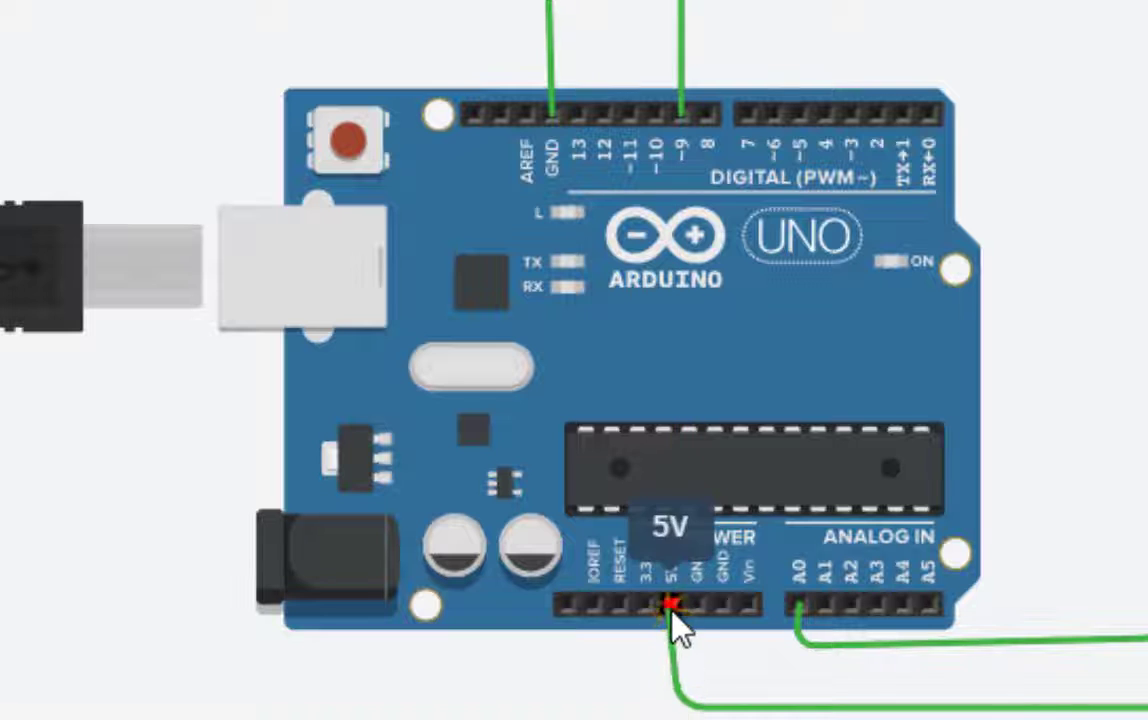
{"action": "left_click", "coordinate": [668, 610]}
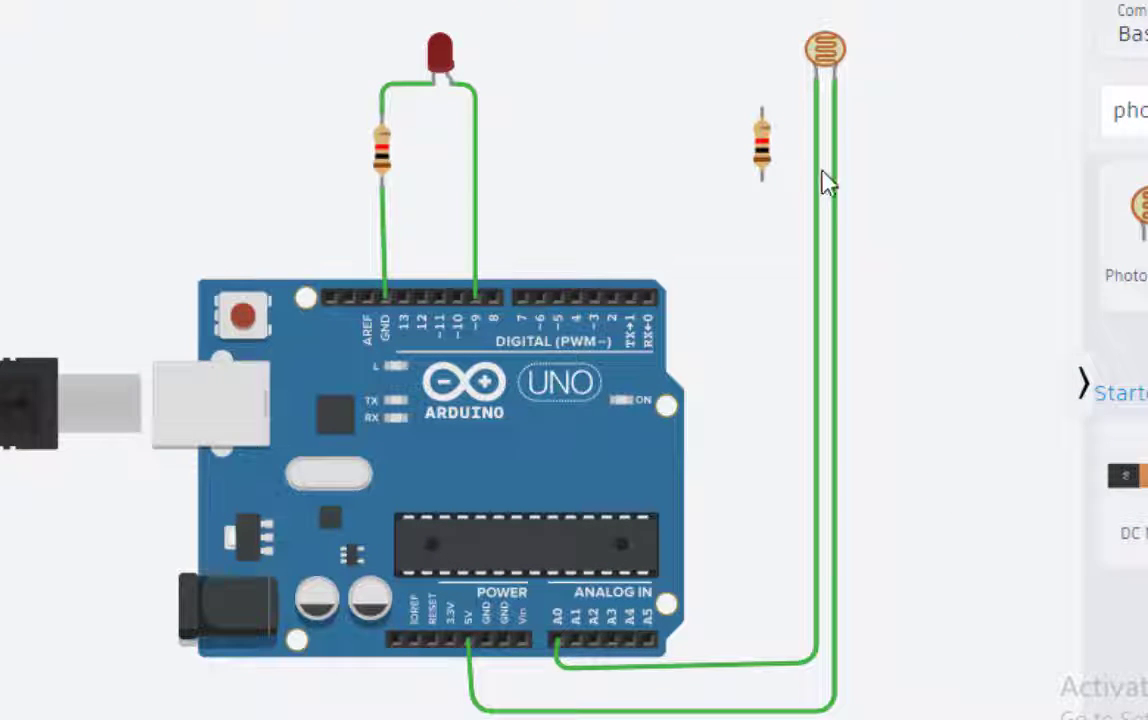
Start a wire from the second resistor's terminal, then cancel it with Esc.
{"action": "left_click", "coordinate": [761, 110]}
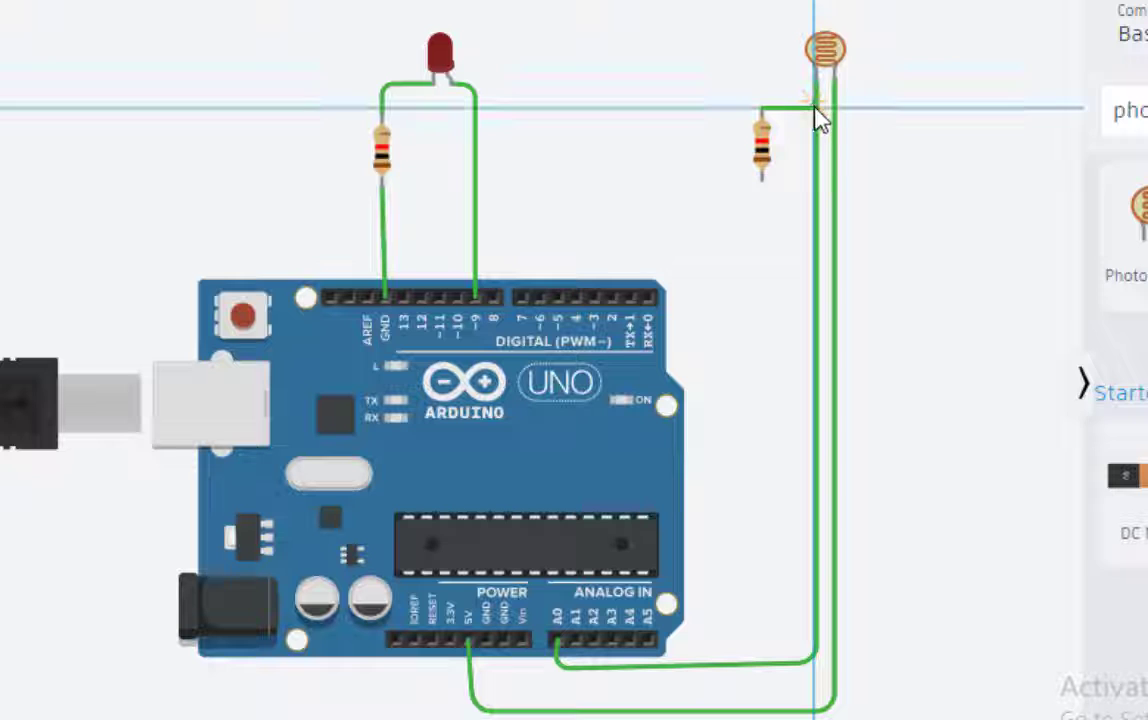
{"action": "left_click", "coordinate": [816, 108]}
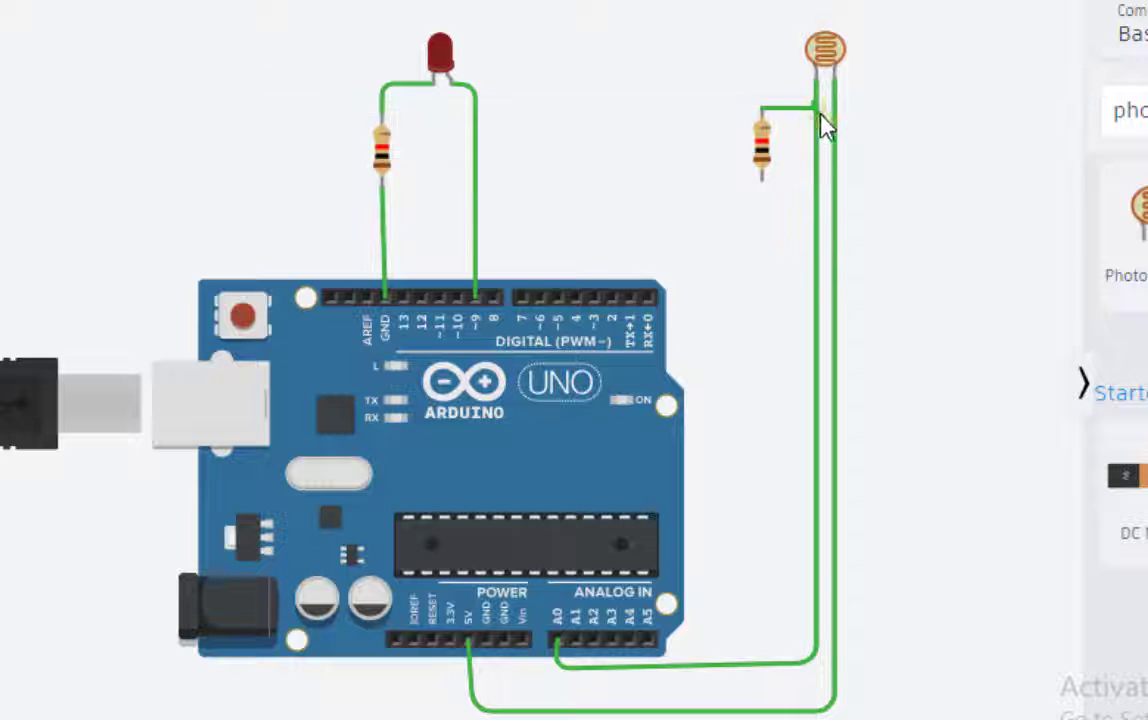
{"action": "key", "text": "Escape"}
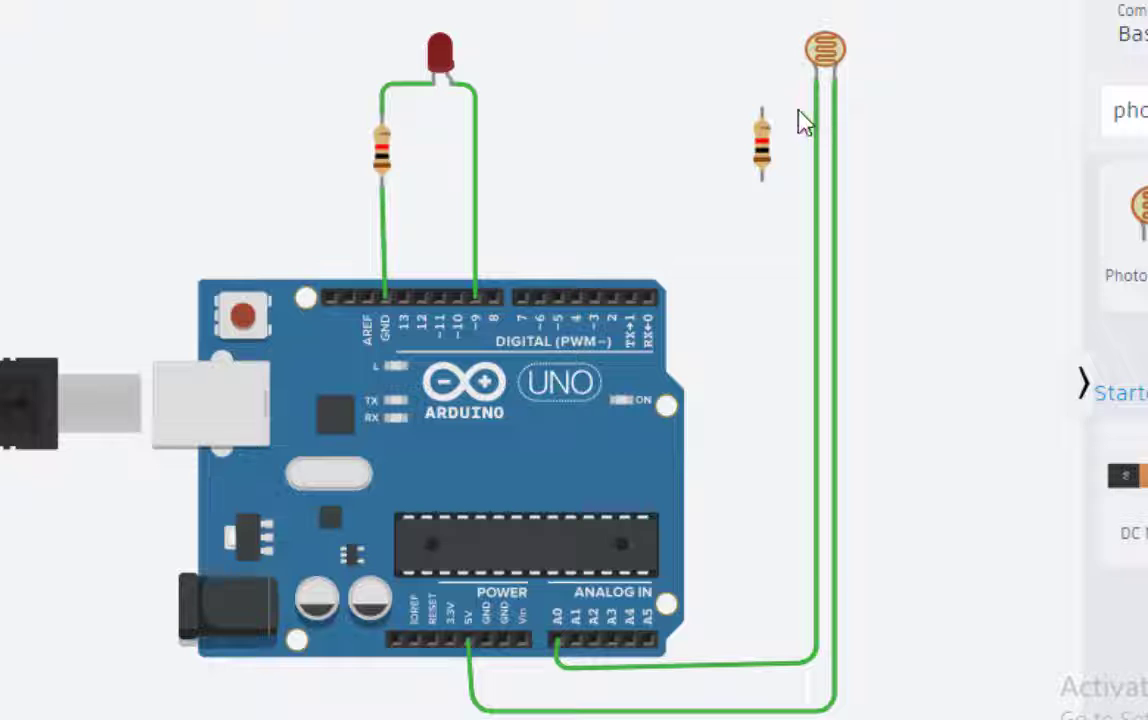
Wire the second resistor's top to the photoresistor's A0 leg and its bottom to GND.
{"action": "left_click", "coordinate": [765, 108]}
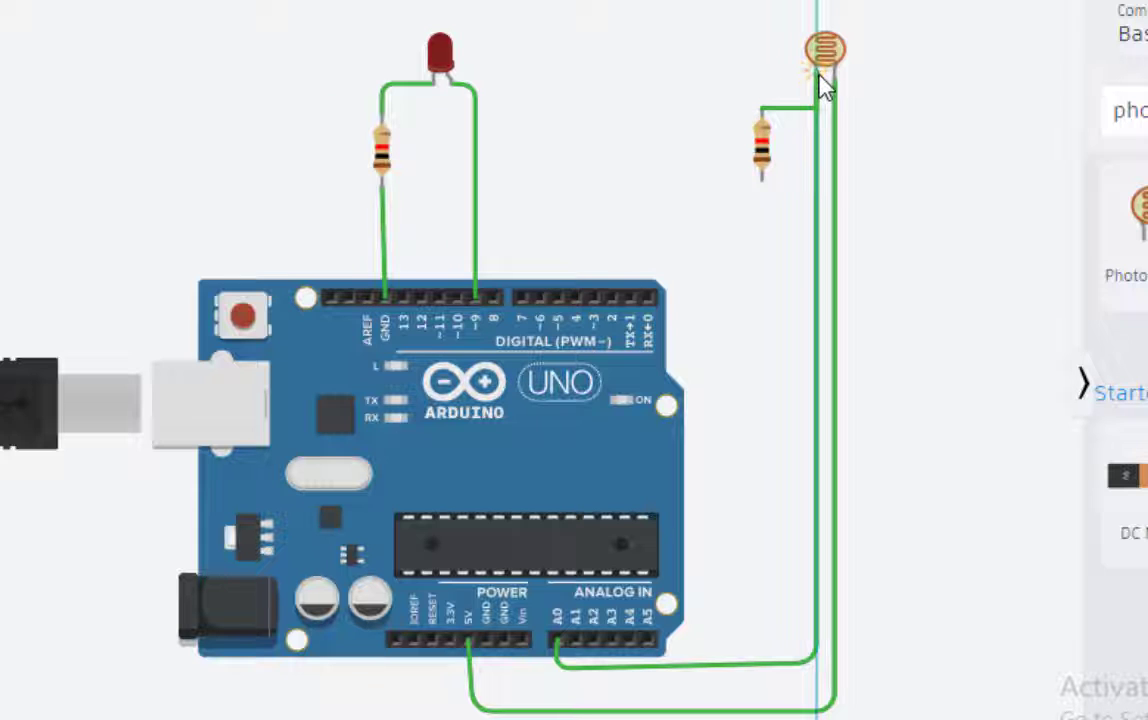
{"action": "left_click", "coordinate": [817, 80]}
{"action": "left_click", "coordinate": [930, 113]}
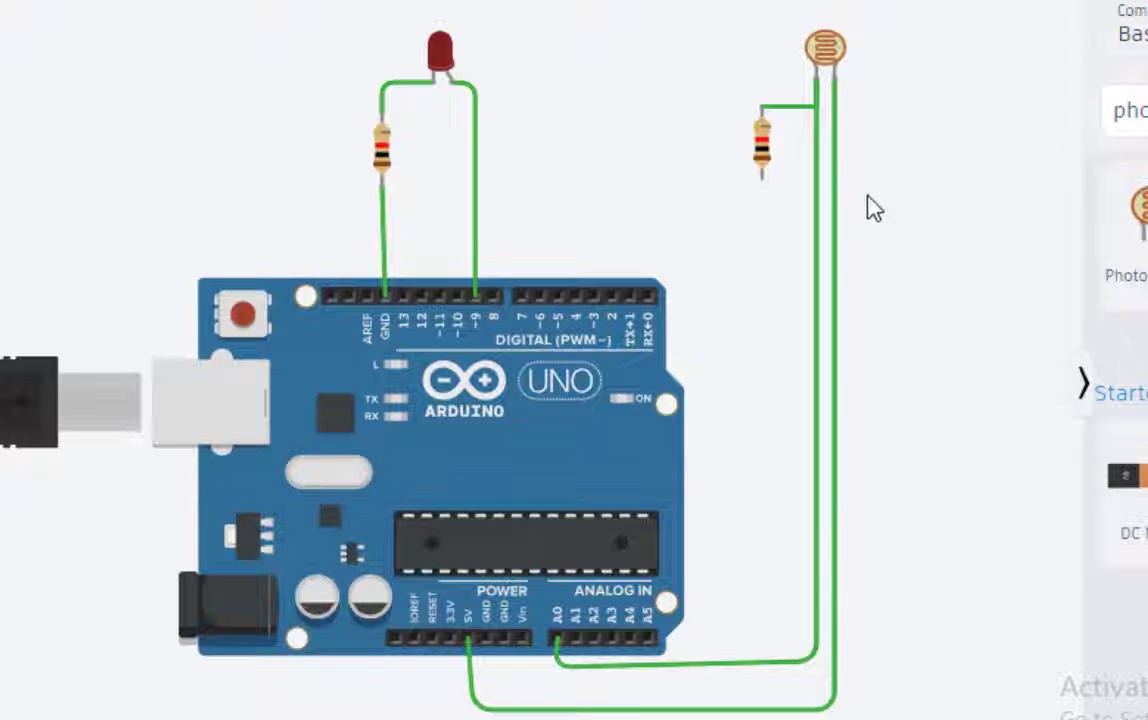
{"action": "left_click", "coordinate": [762, 180]}
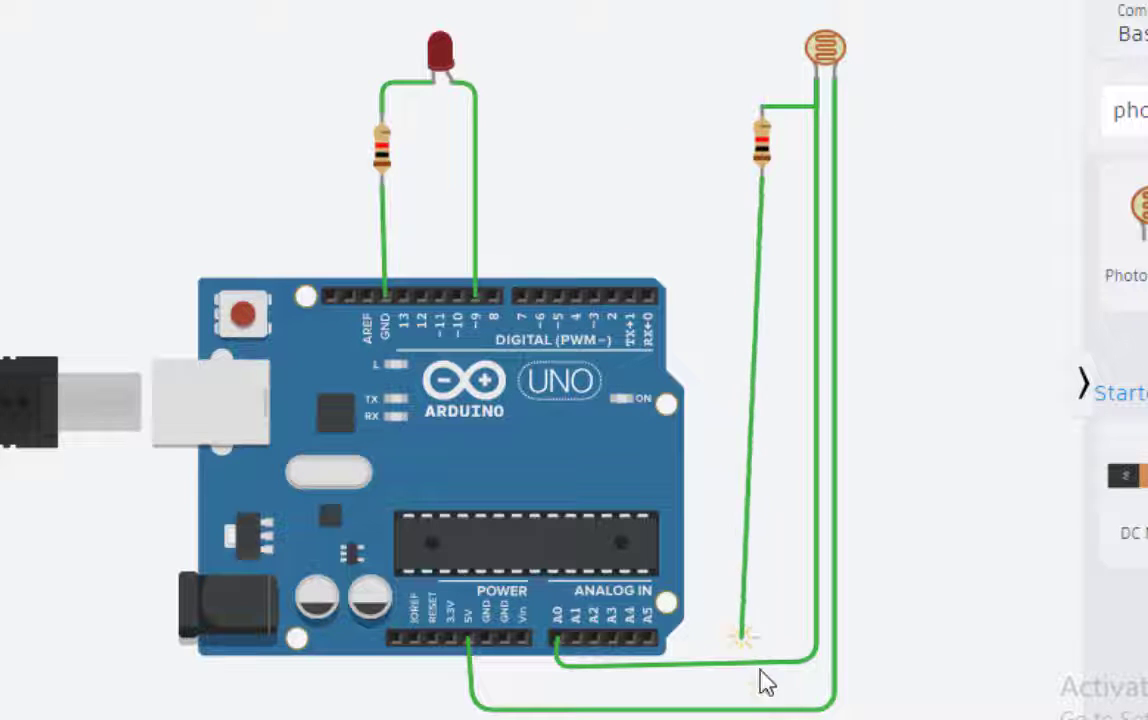
{"action": "left_click", "coordinate": [763, 681]}
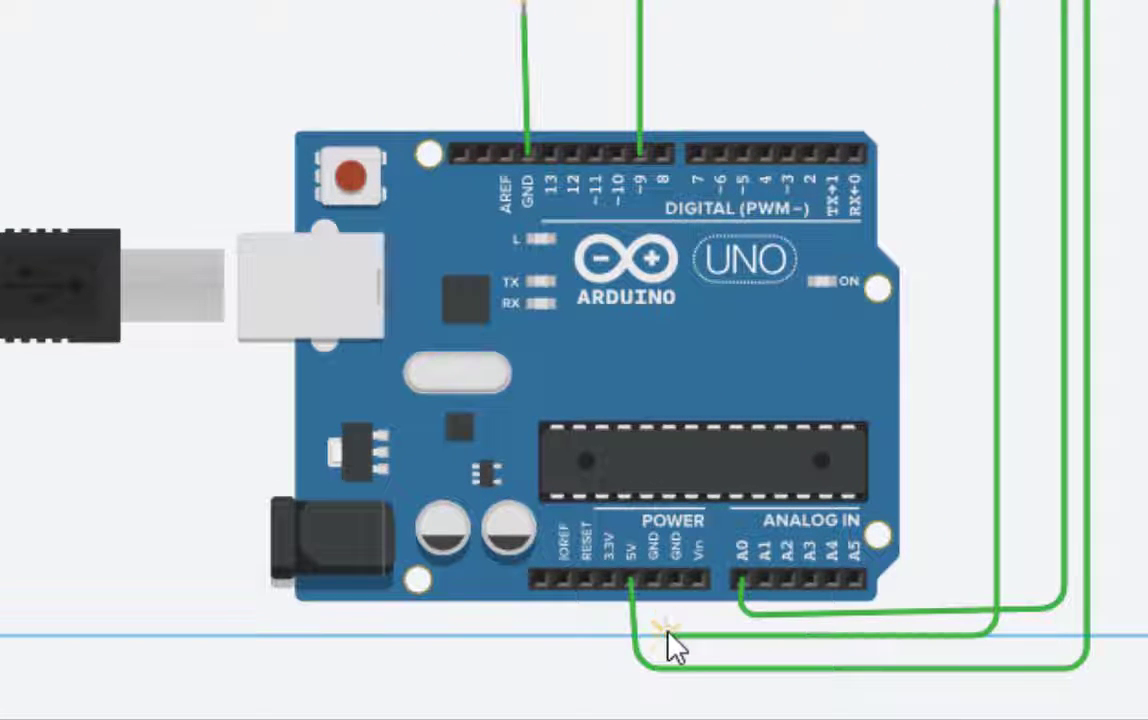
{"action": "left_click", "coordinate": [660, 588]}
{"action": "left_click", "coordinate": [661, 588]}
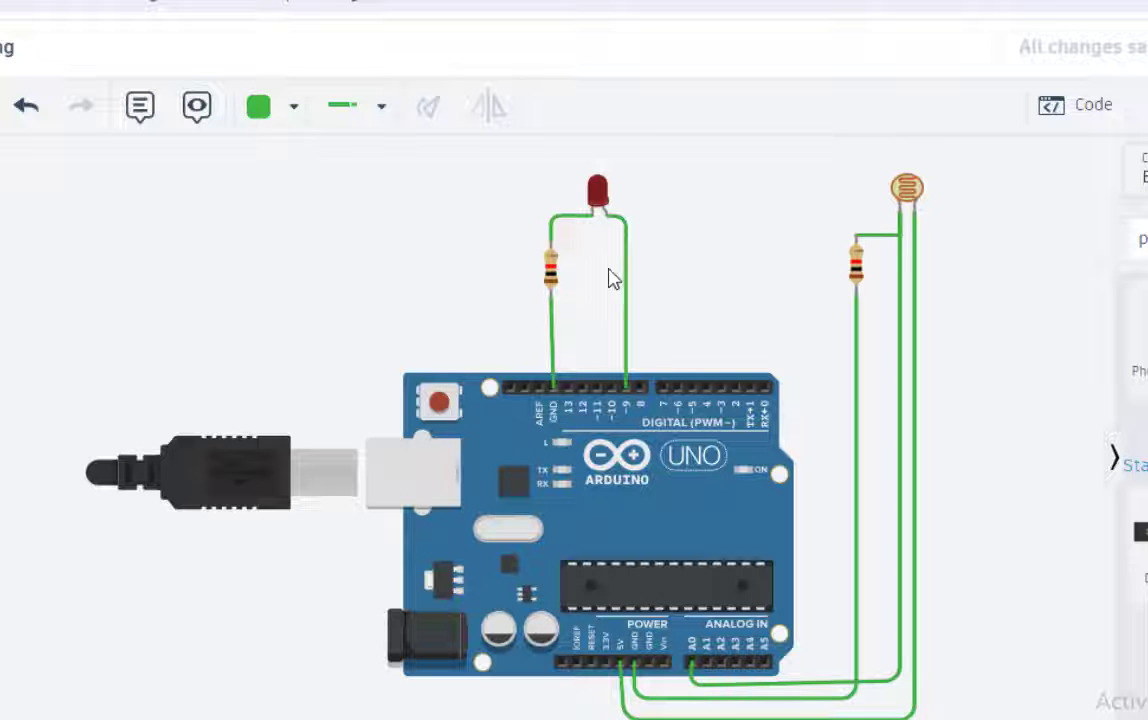
Check the other resistor's properties, then set the LED resistor to 100 Ω.
{"action": "left_click", "coordinate": [856, 276]}
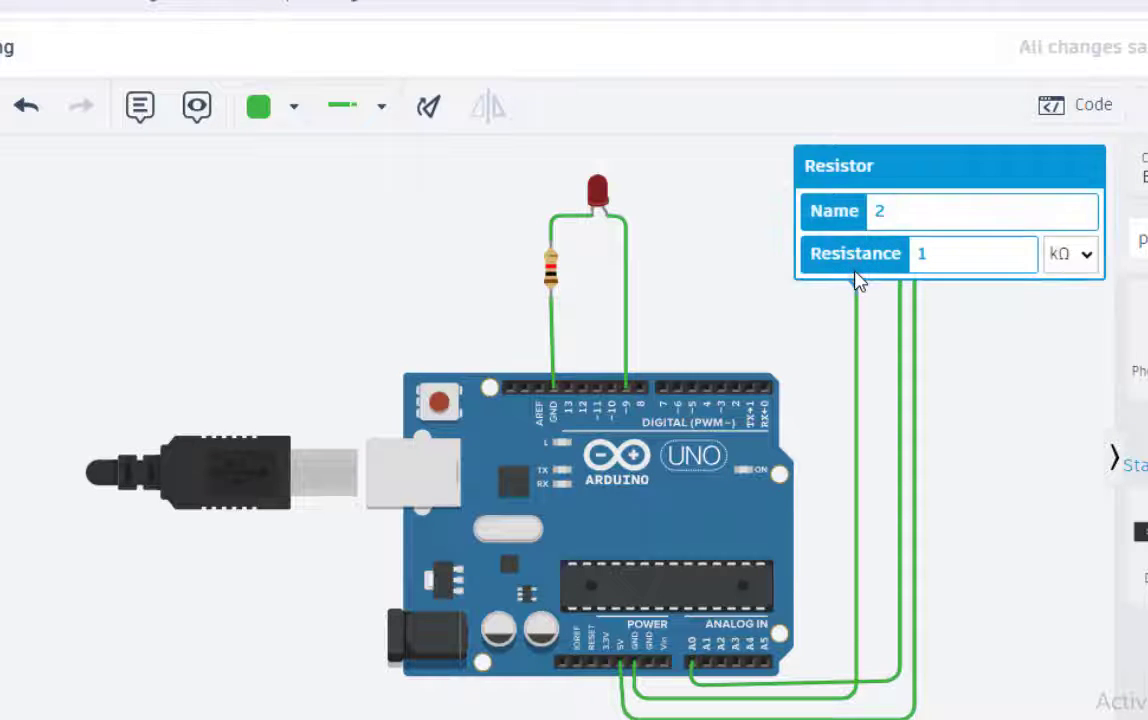
{"action": "left_click", "coordinate": [966, 334]}
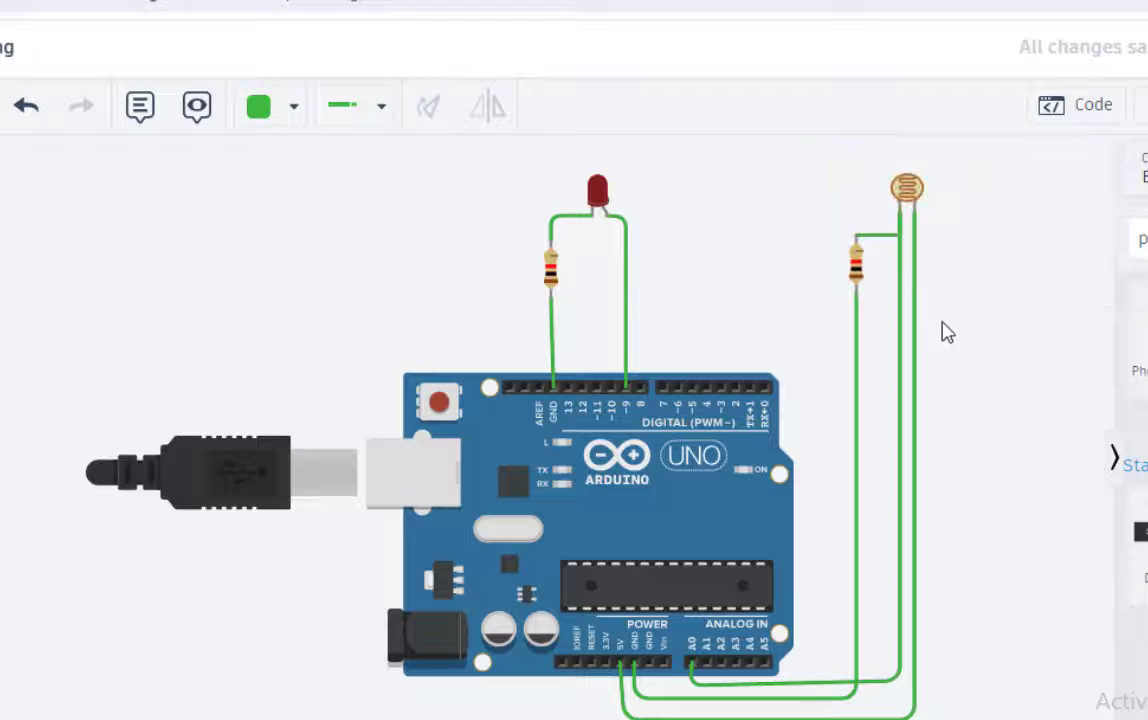
{"action": "left_click", "coordinate": [549, 273]}
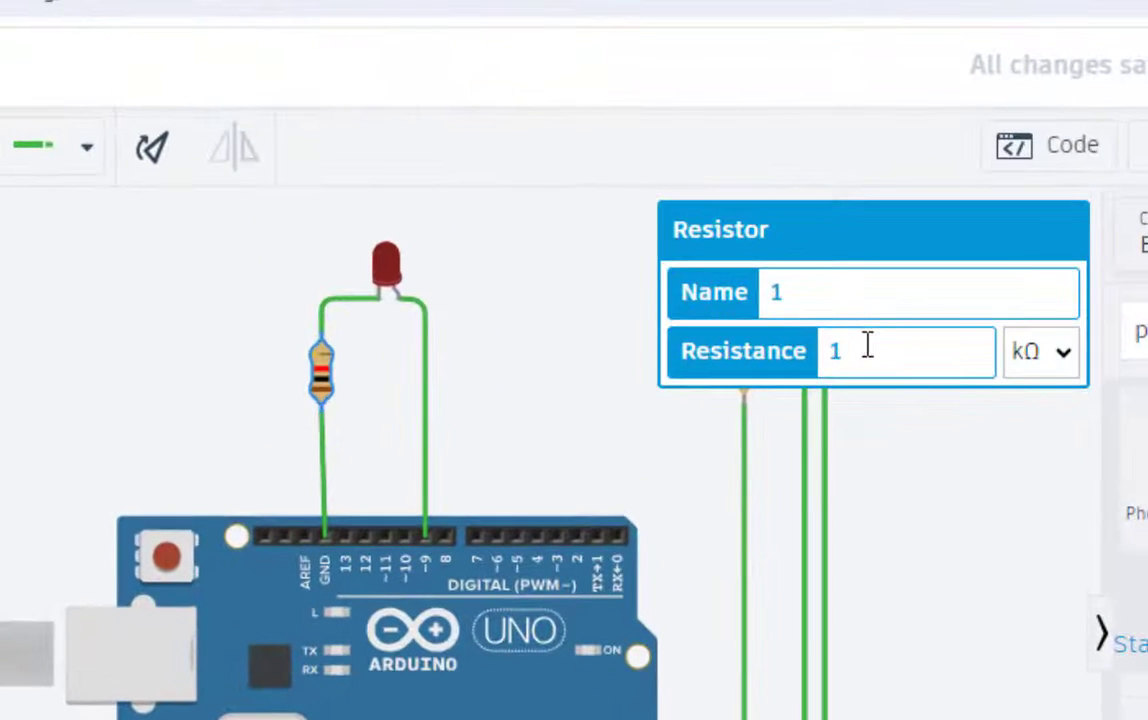
{"action": "type", "text": "00"}
{"action": "left_click", "coordinate": [1033, 352]}
{"action": "left_click", "coordinate": [1038, 538]}
{"action": "left_click", "coordinate": [940, 494]}
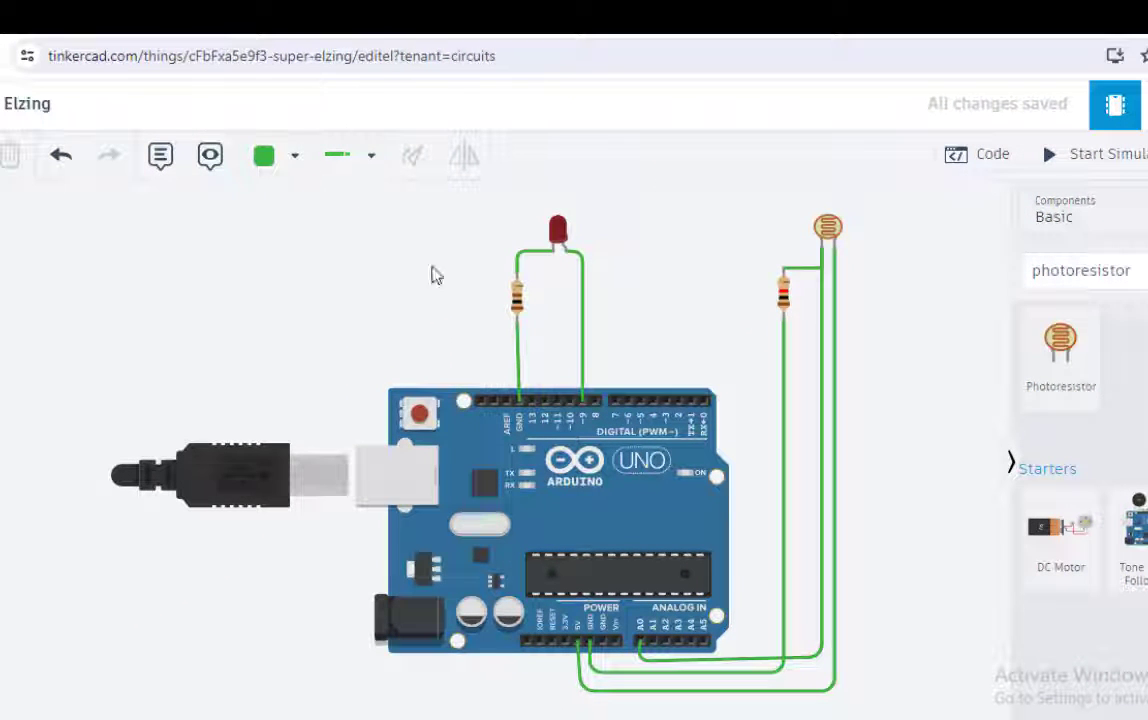
Make the LED ground wire and the second resistor's ground wire black.
{"action": "left_click", "coordinate": [519, 370]}
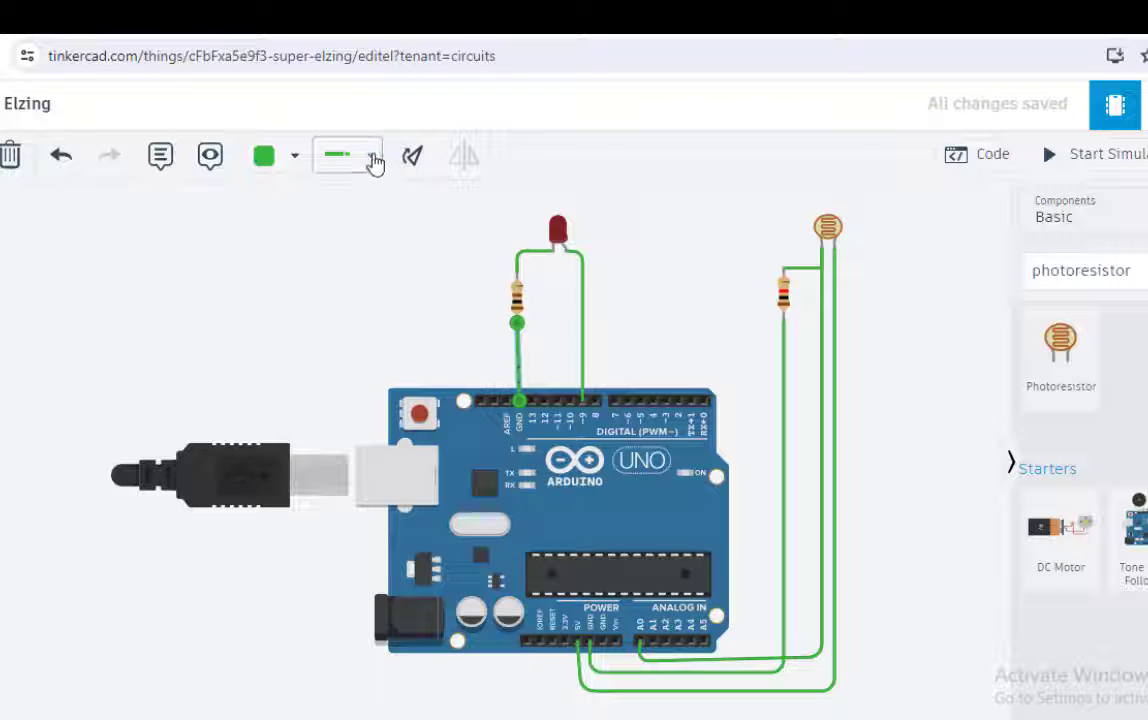
{"action": "left_click", "coordinate": [297, 159]}
{"action": "left_click", "coordinate": [296, 225]}
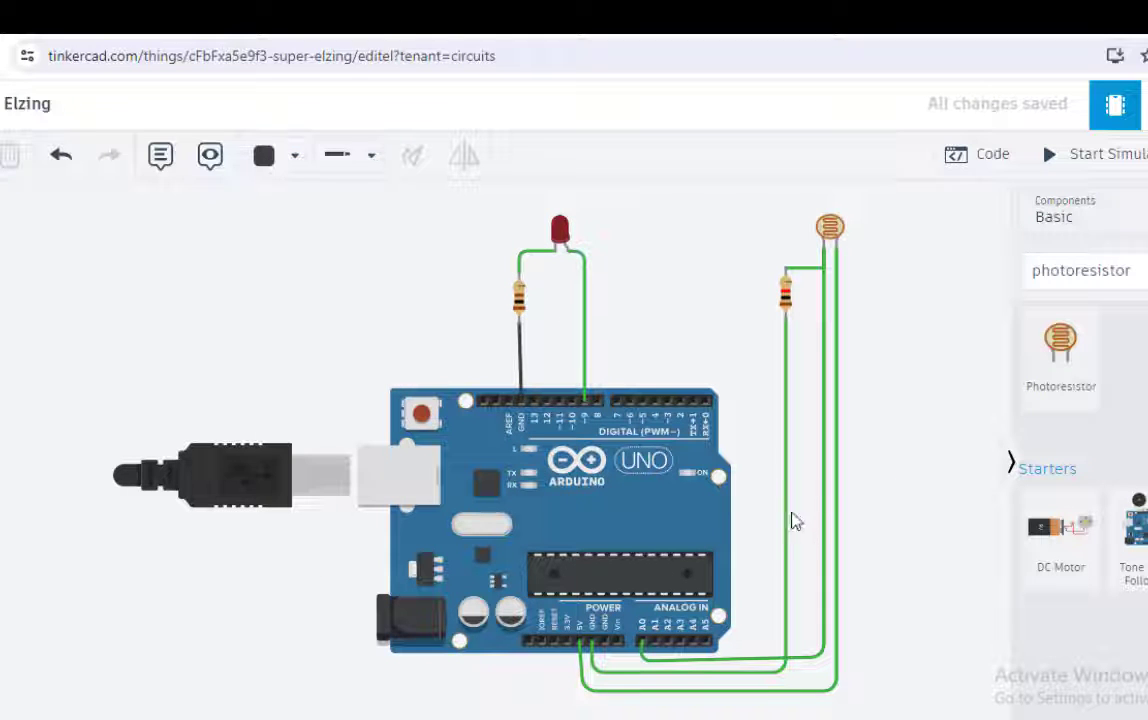
{"action": "left_click", "coordinate": [625, 671]}
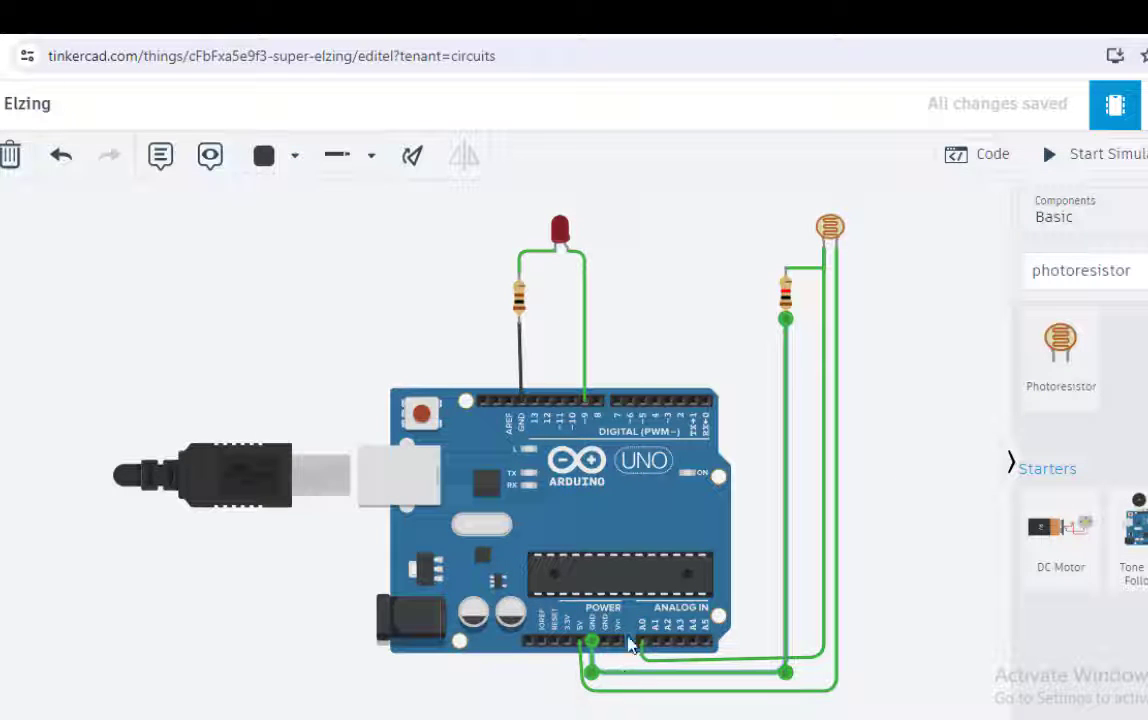
{"action": "left_click", "coordinate": [266, 158]}
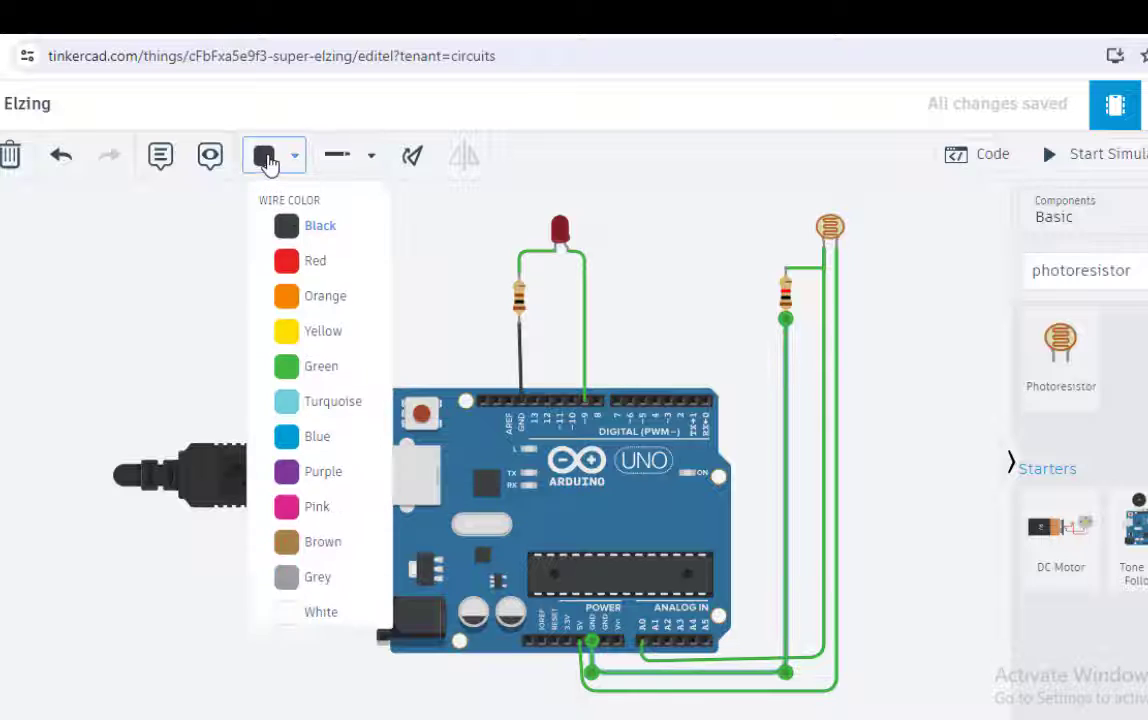
{"action": "left_click", "coordinate": [320, 228]}
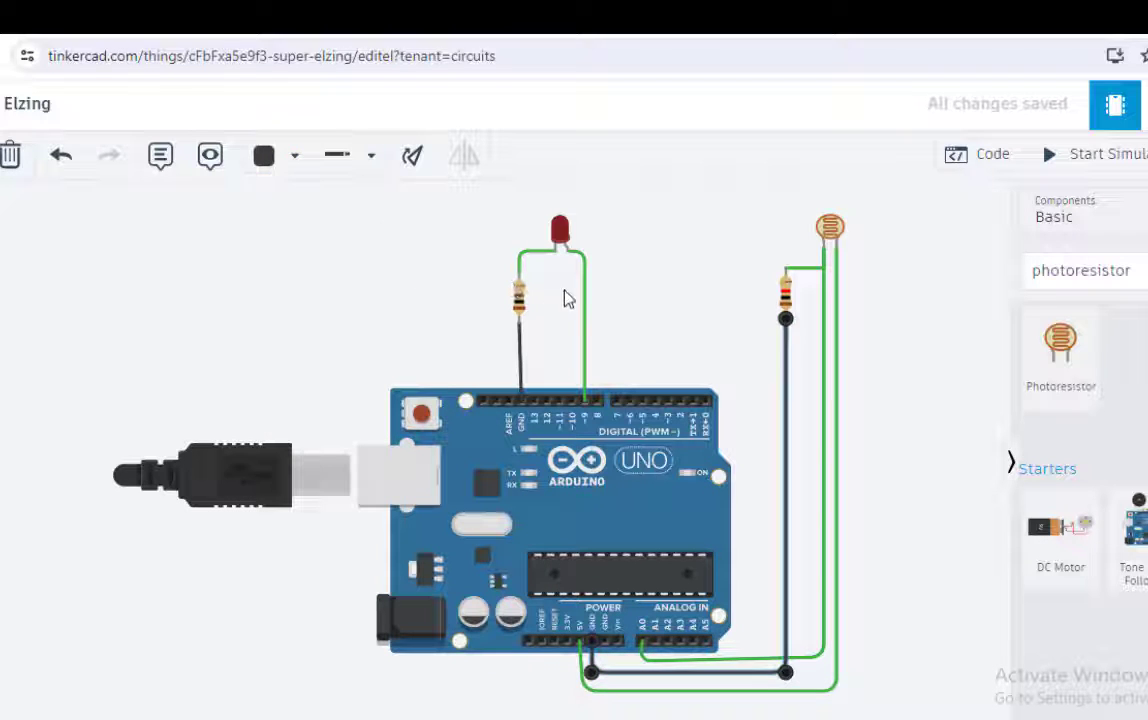
{"action": "left_click", "coordinate": [676, 314]}
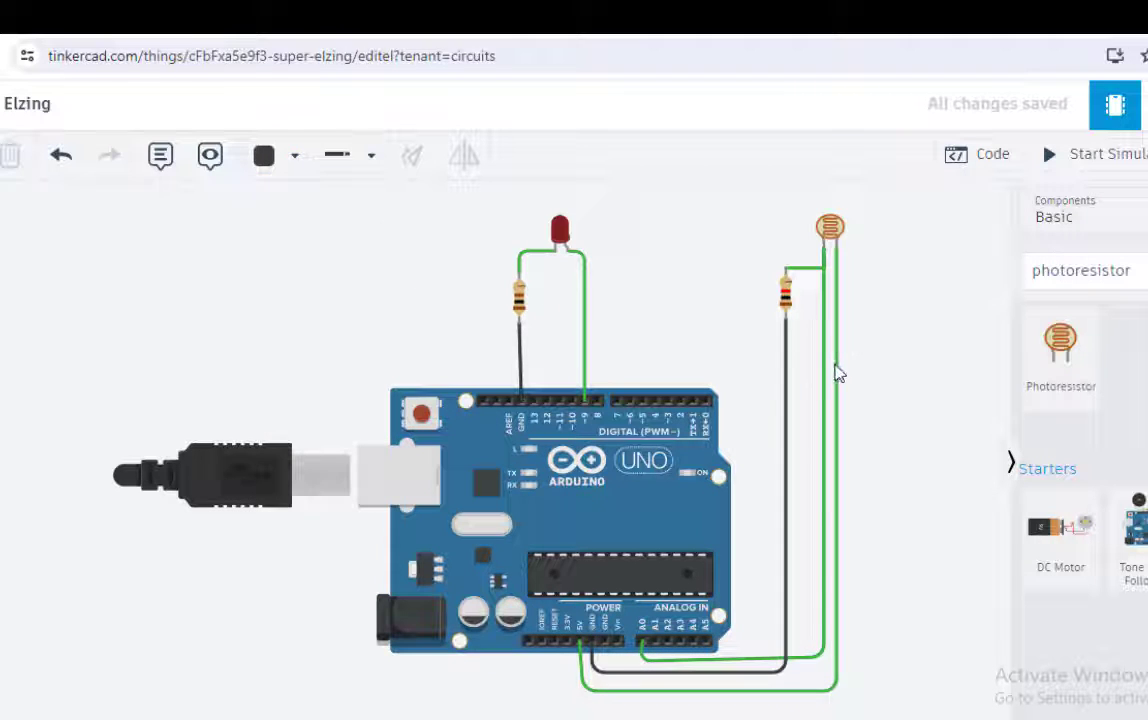
Make the 5V wire to the photoresistor red.
{"action": "left_click", "coordinate": [837, 376]}
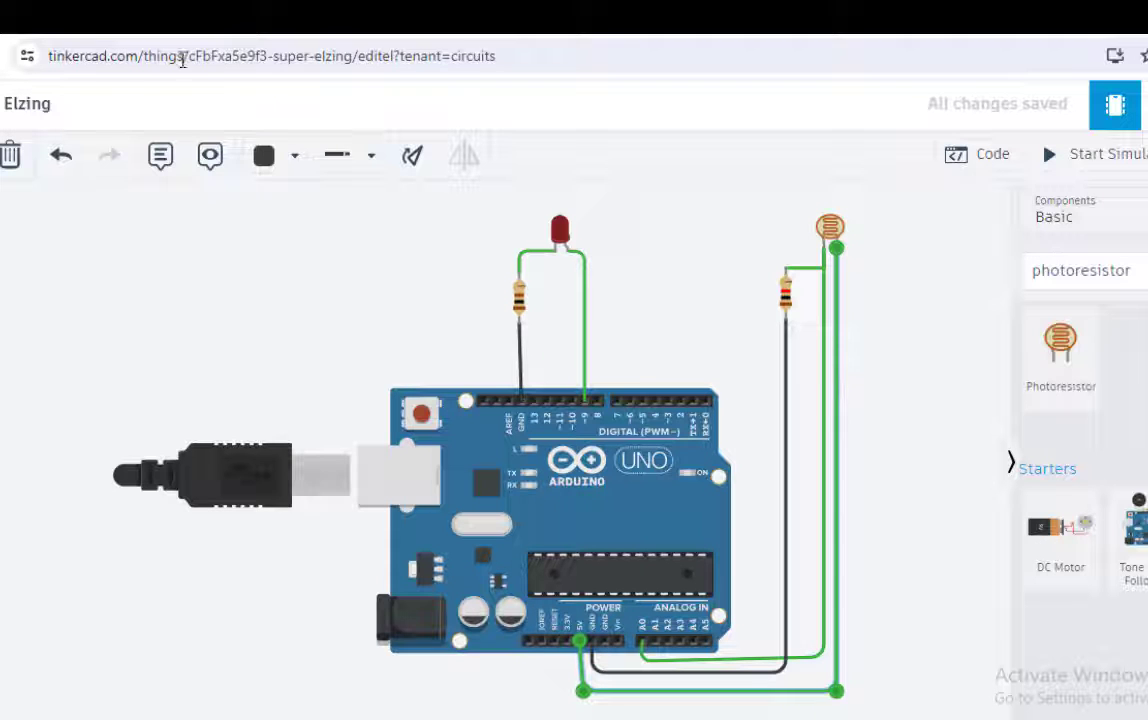
{"action": "left_click", "coordinate": [294, 158]}
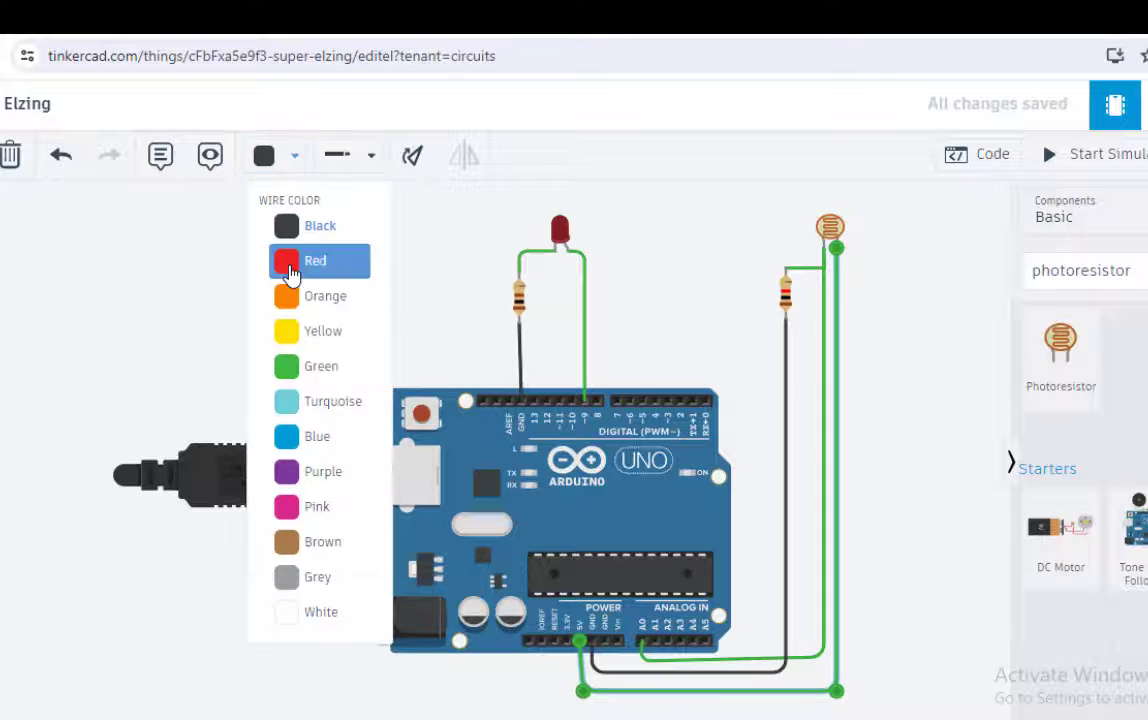
{"action": "left_click", "coordinate": [292, 262]}
{"action": "left_click", "coordinate": [701, 231]}
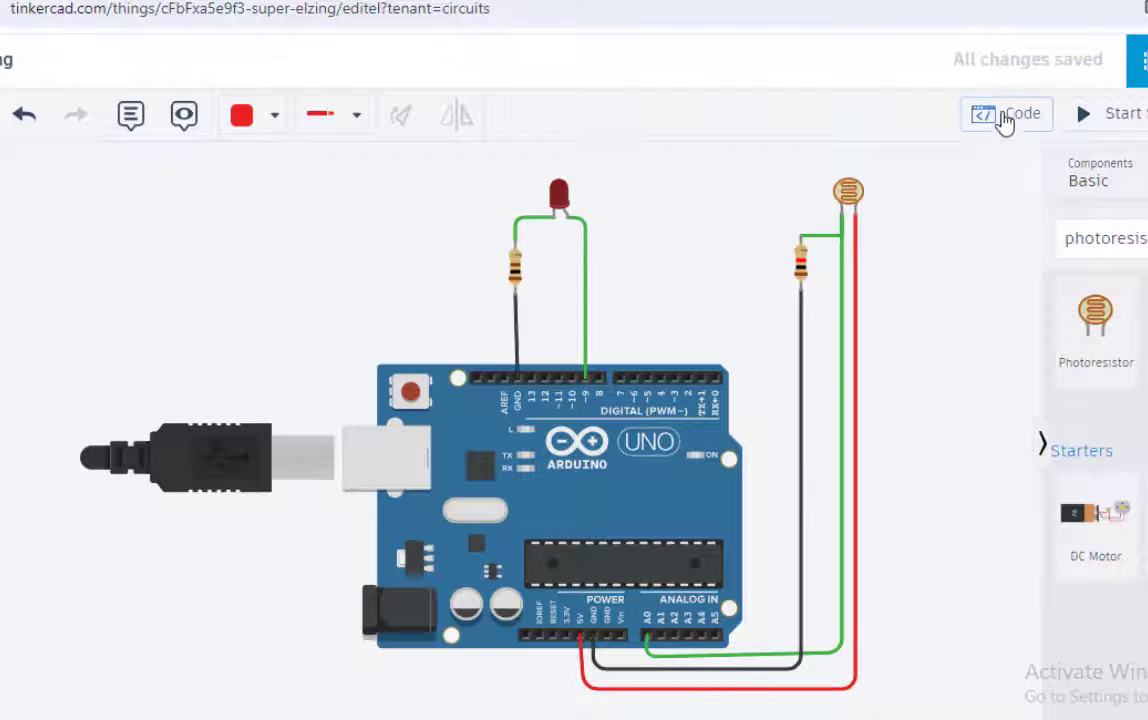
Switch the Code editor from Blocks to Text and select the whole default blink sketch.
{"action": "left_click", "coordinate": [1002, 122]}
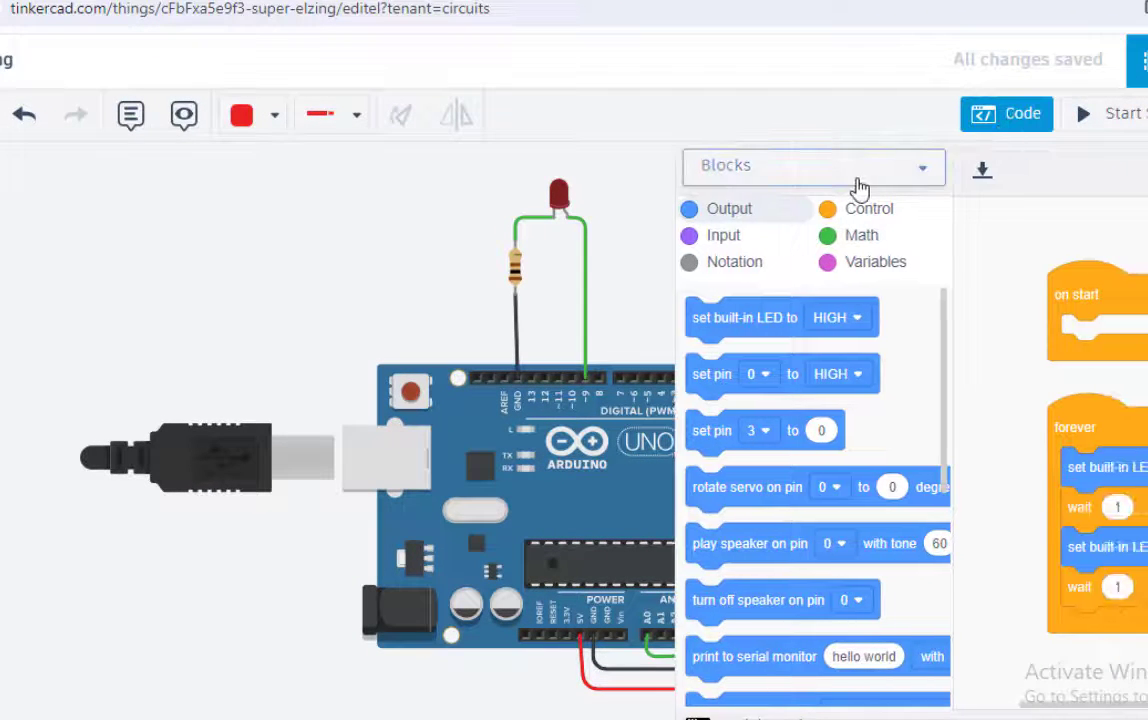
{"action": "left_click", "coordinate": [858, 188]}
{"action": "left_click", "coordinate": [775, 265]}
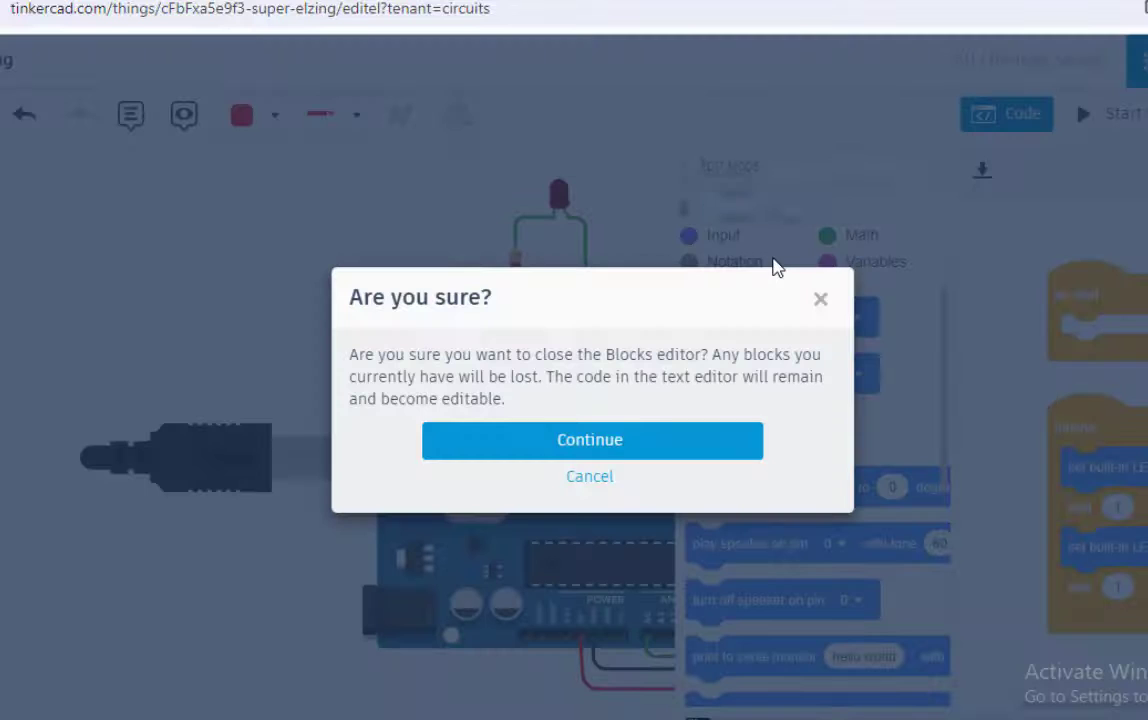
{"action": "left_click", "coordinate": [620, 452]}
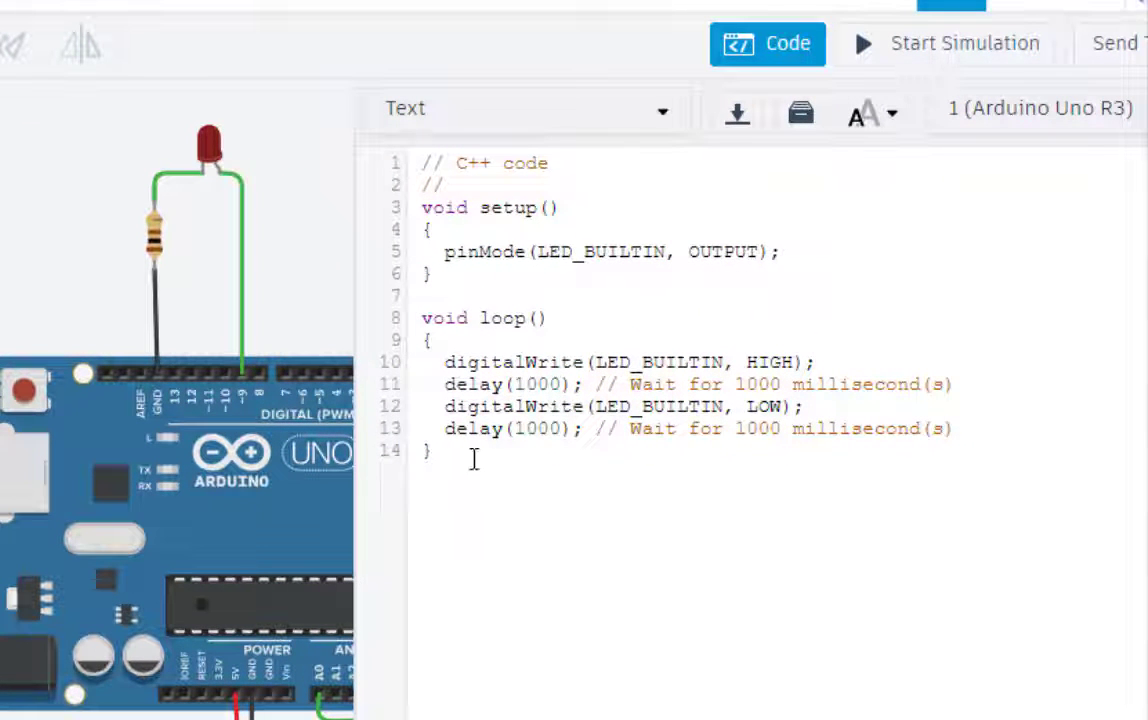
{"action": "left_click_drag", "start_coordinate": [463, 452], "coordinate": [413, 161]}
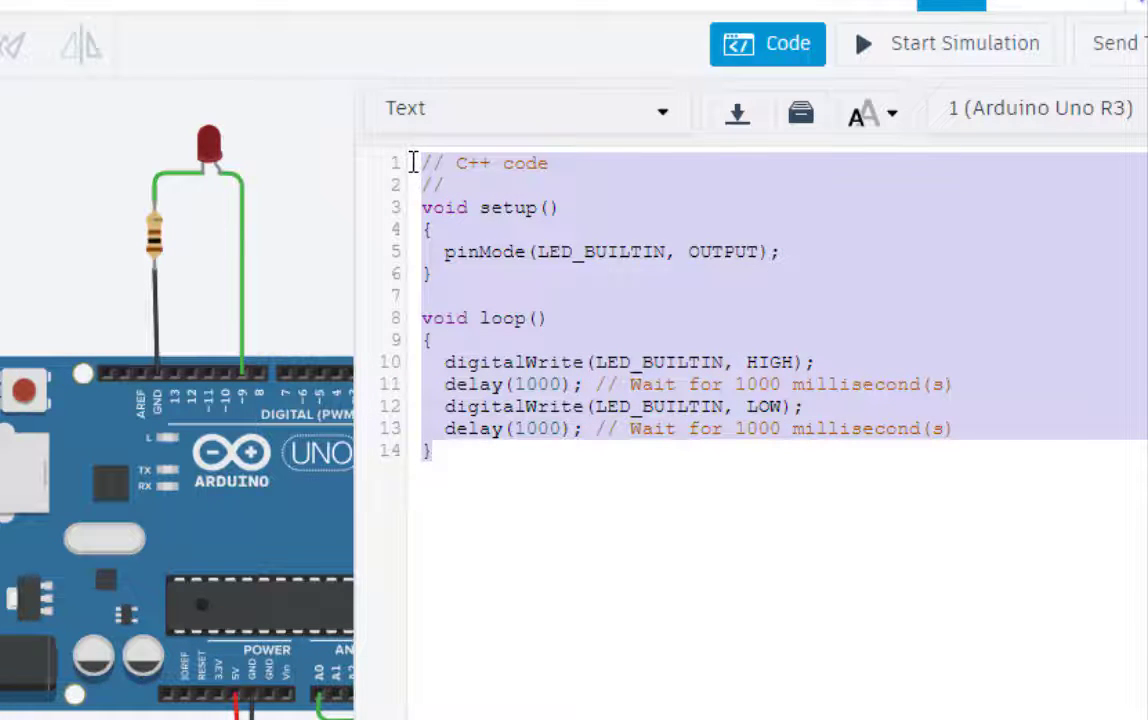
Paste the photoresistor sketch and highlight the setup lines: pinMode and Serial.begin(9600).
{"action": "key", "text": "ctrl+v"}
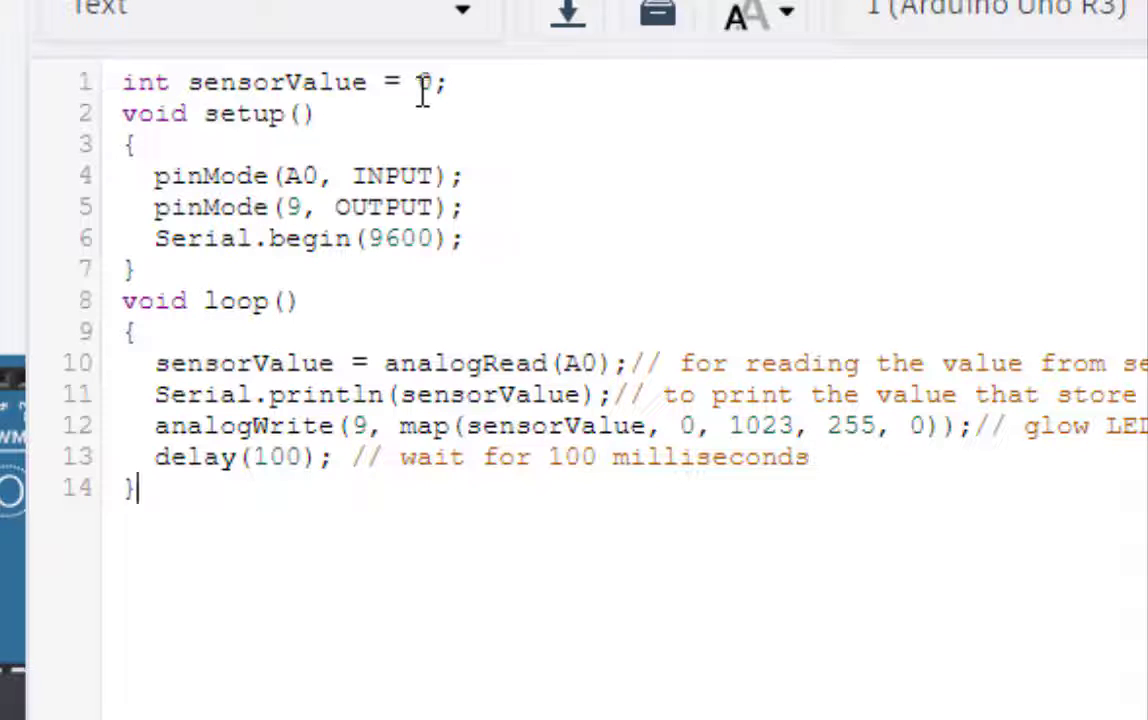
{"action": "triple_click", "coordinate": [122, 114]}
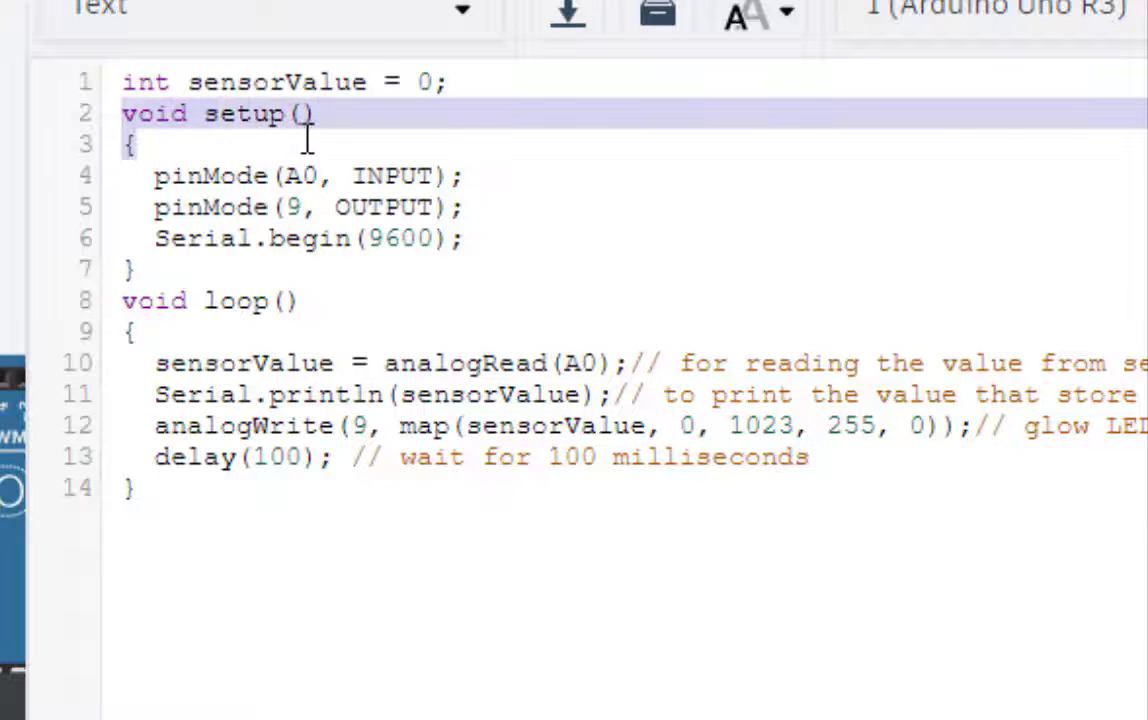
{"action": "left_click", "coordinate": [298, 195]}
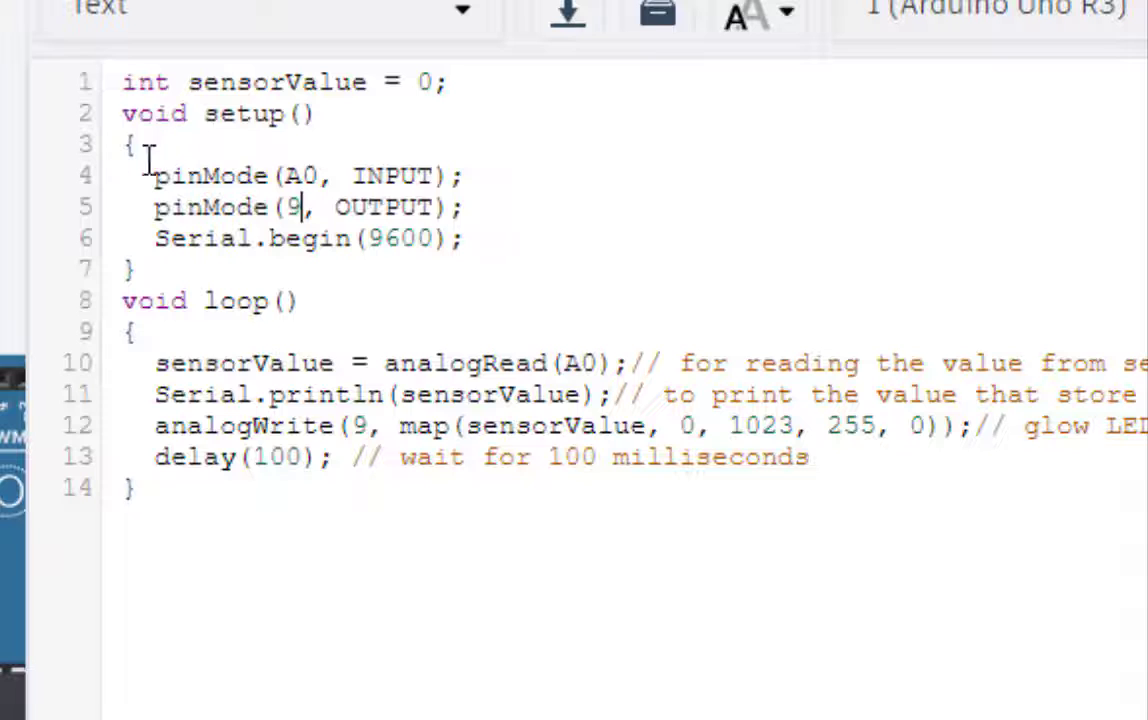
{"action": "left_click_drag", "start_coordinate": [148, 182], "coordinate": [267, 178]}
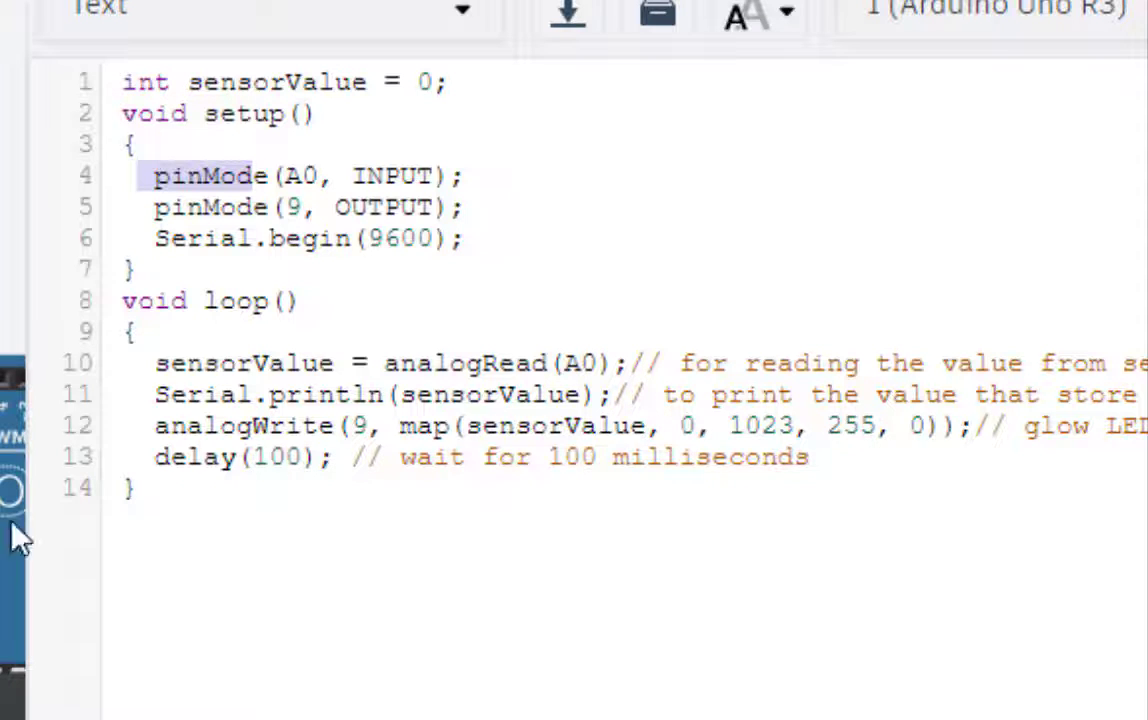
{"action": "left_click", "coordinate": [632, 218]}
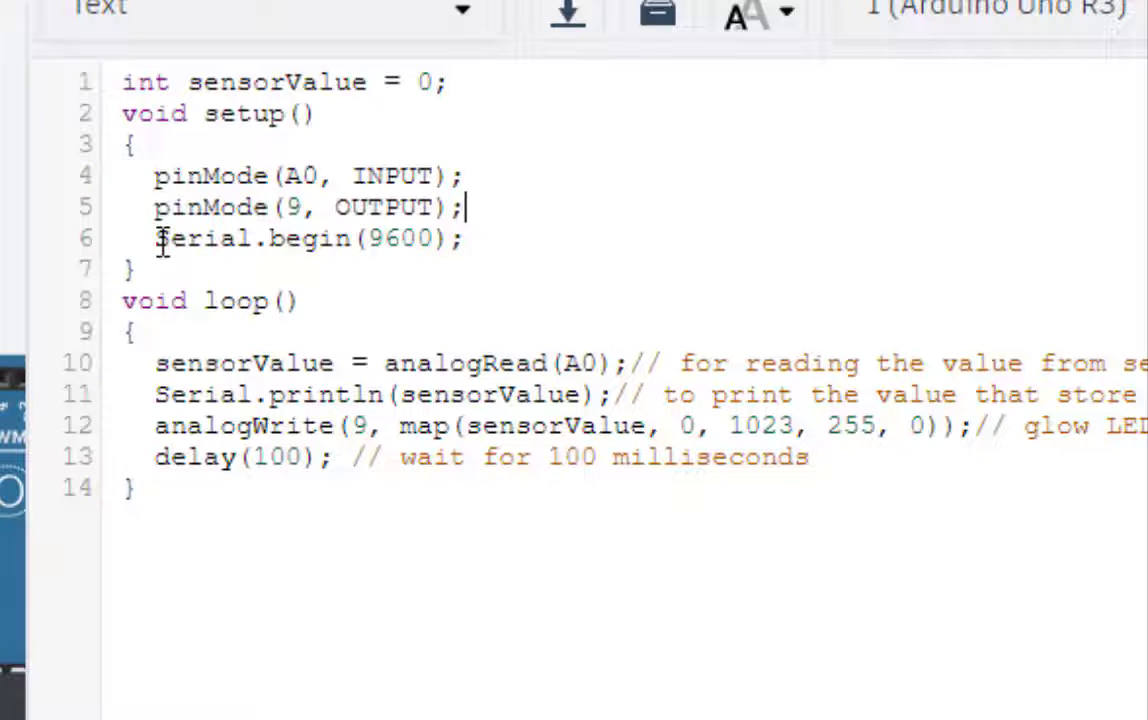
{"action": "left_click_drag", "start_coordinate": [158, 240], "coordinate": [464, 236]}
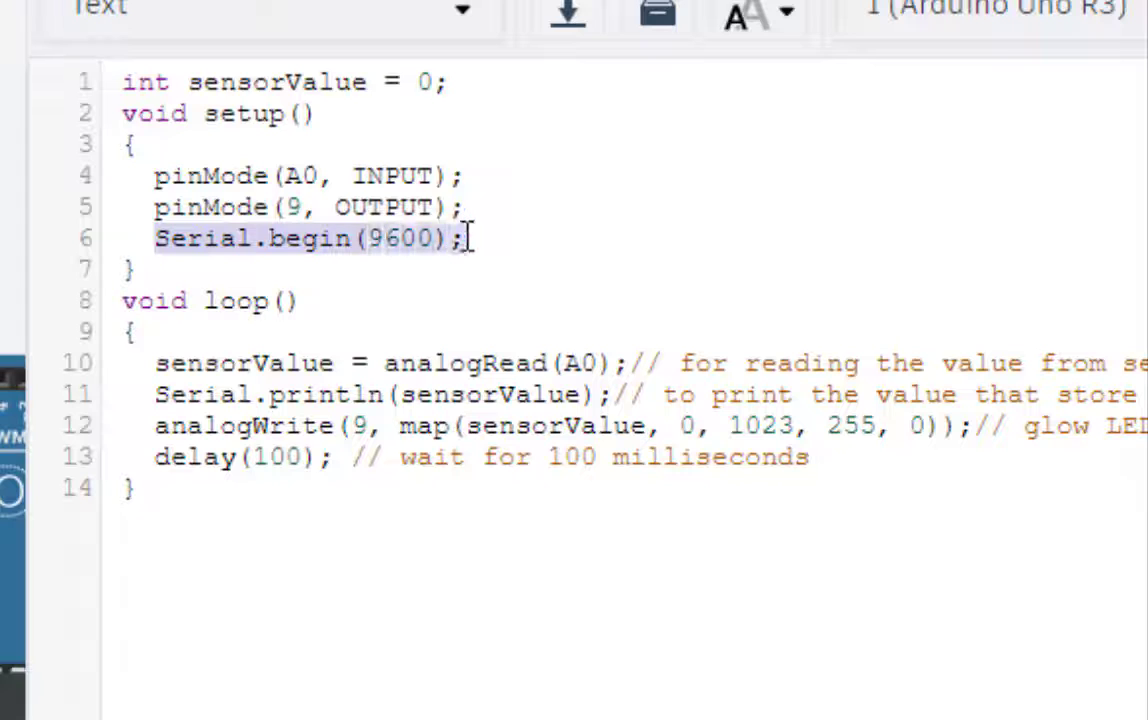
{"action": "left_click", "coordinate": [526, 249]}
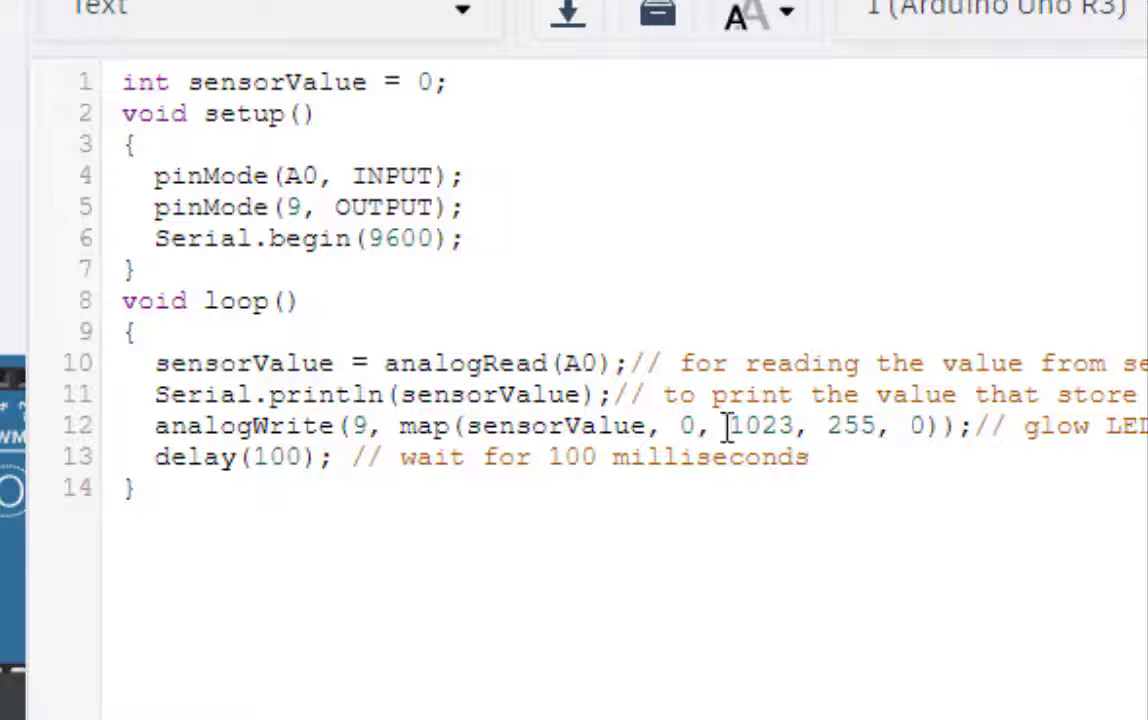
Highlight the map function's 0, 1023 input range and the delay line.
{"action": "left_click_drag", "start_coordinate": [680, 432], "coordinate": [779, 434]}
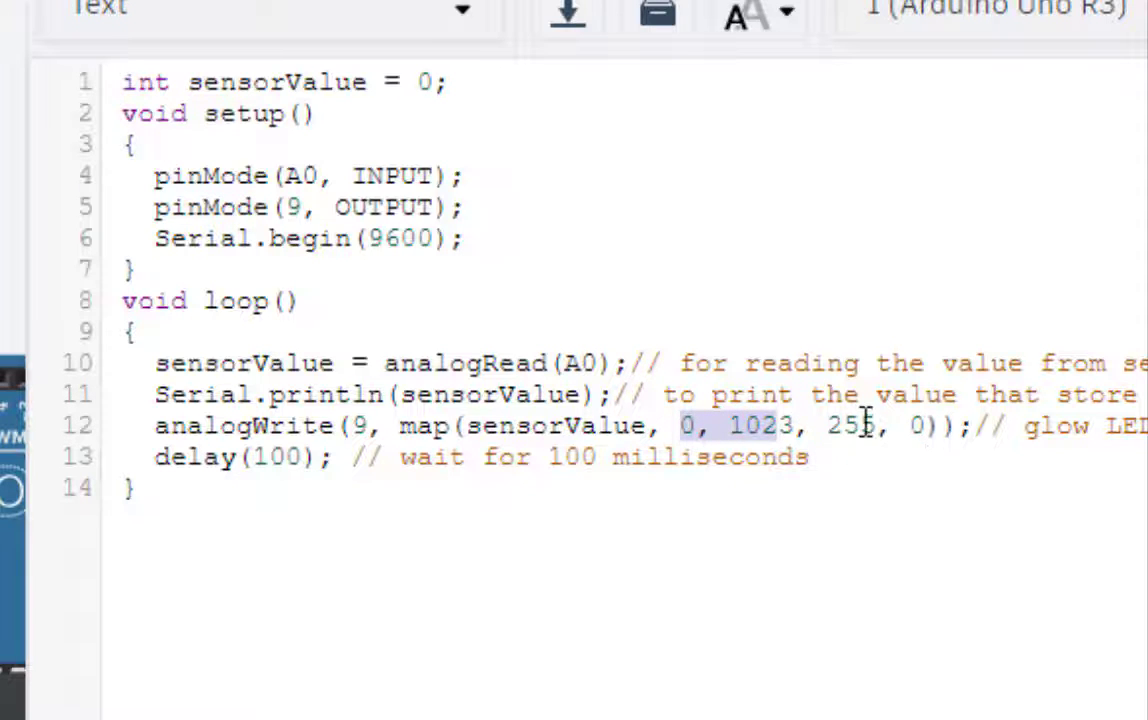
{"action": "left_click", "coordinate": [249, 477]}
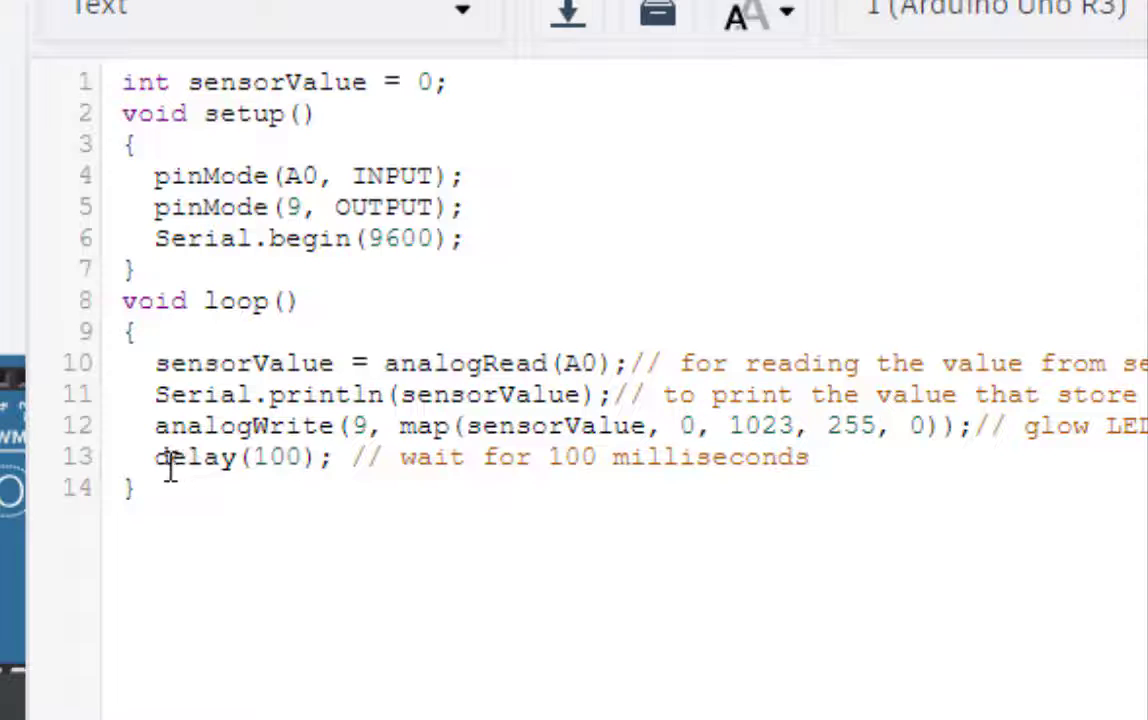
{"action": "left_click_drag", "start_coordinate": [143, 456], "coordinate": [287, 482]}
{"action": "left_click", "coordinate": [313, 479]}
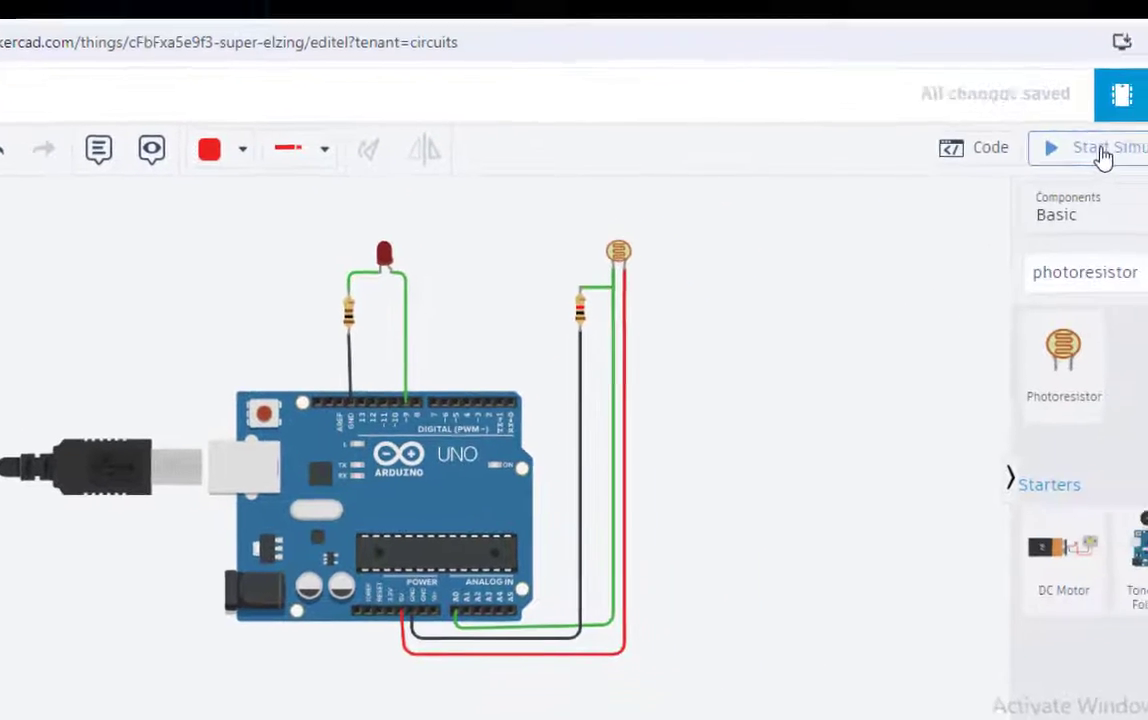
Start the simulation and set the photoresistor's light level to about halfway.
{"action": "left_click", "coordinate": [1054, 170]}
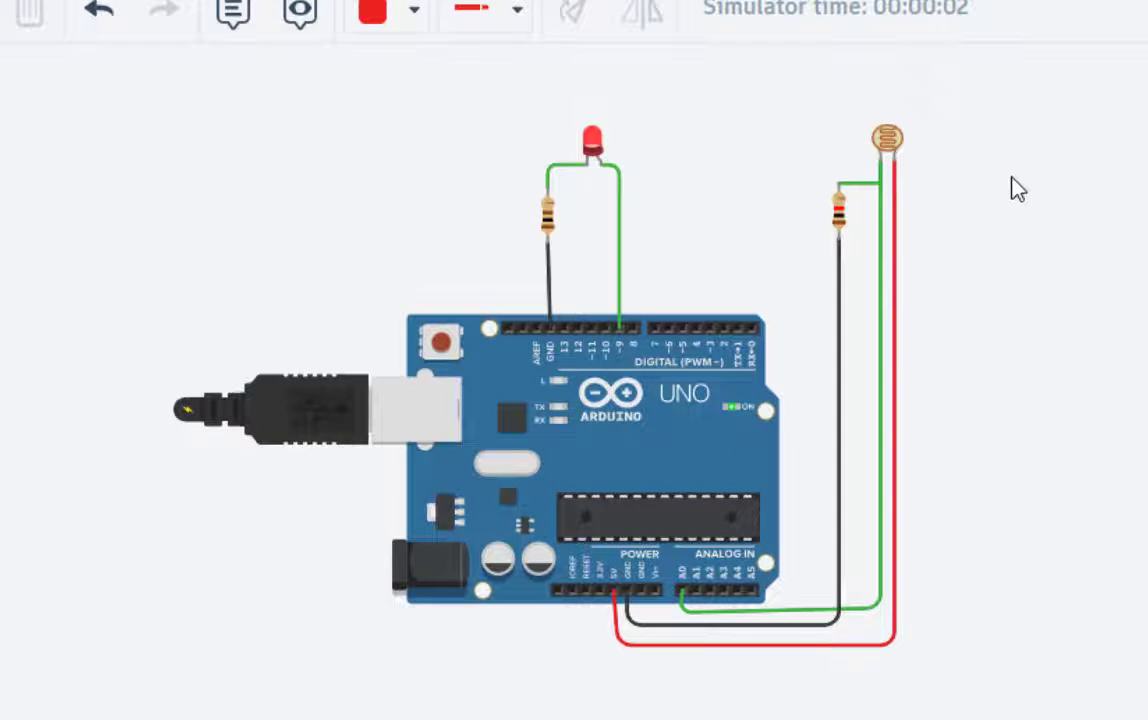
{"action": "left_click", "coordinate": [886, 145]}
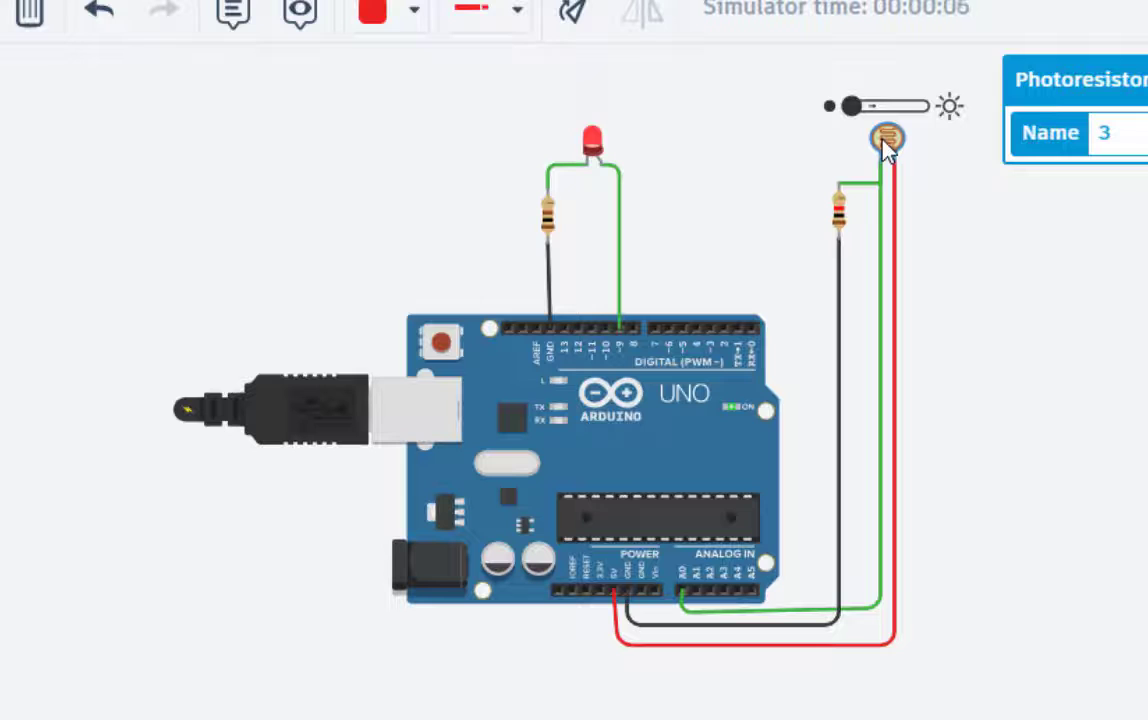
{"action": "mouse_move", "coordinate": [853, 110]}
{"action": "left_mouse_down"}
{"action": "mouse_move", "coordinate": [922, 108]}
{"action": "mouse_move", "coordinate": [852, 108]}
{"action": "left_mouse_up"}
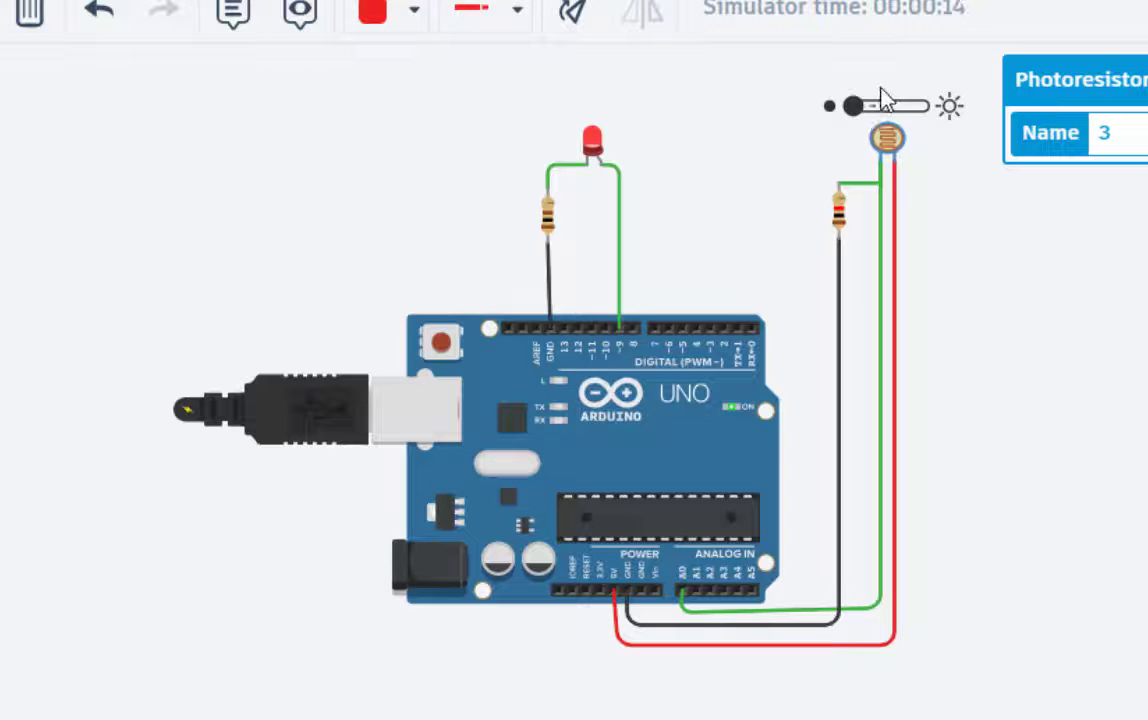
{"action": "mouse_move", "coordinate": [862, 115]}
{"action": "left_mouse_down"}
{"action": "mouse_move", "coordinate": [936, 125]}
{"action": "mouse_move", "coordinate": [852, 112]}
{"action": "mouse_move", "coordinate": [926, 110]}
{"action": "mouse_move", "coordinate": [848, 112]}
{"action": "mouse_move", "coordinate": [910, 108]}
{"action": "mouse_move", "coordinate": [848, 108]}
{"action": "mouse_move", "coordinate": [880, 90]}
{"action": "mouse_move", "coordinate": [946, 104]}
{"action": "mouse_move", "coordinate": [820, 90]}
{"action": "mouse_move", "coordinate": [848, 106]}
{"action": "mouse_move", "coordinate": [917, 108]}
{"action": "mouse_move", "coordinate": [864, 108]}
{"action": "left_mouse_up"}
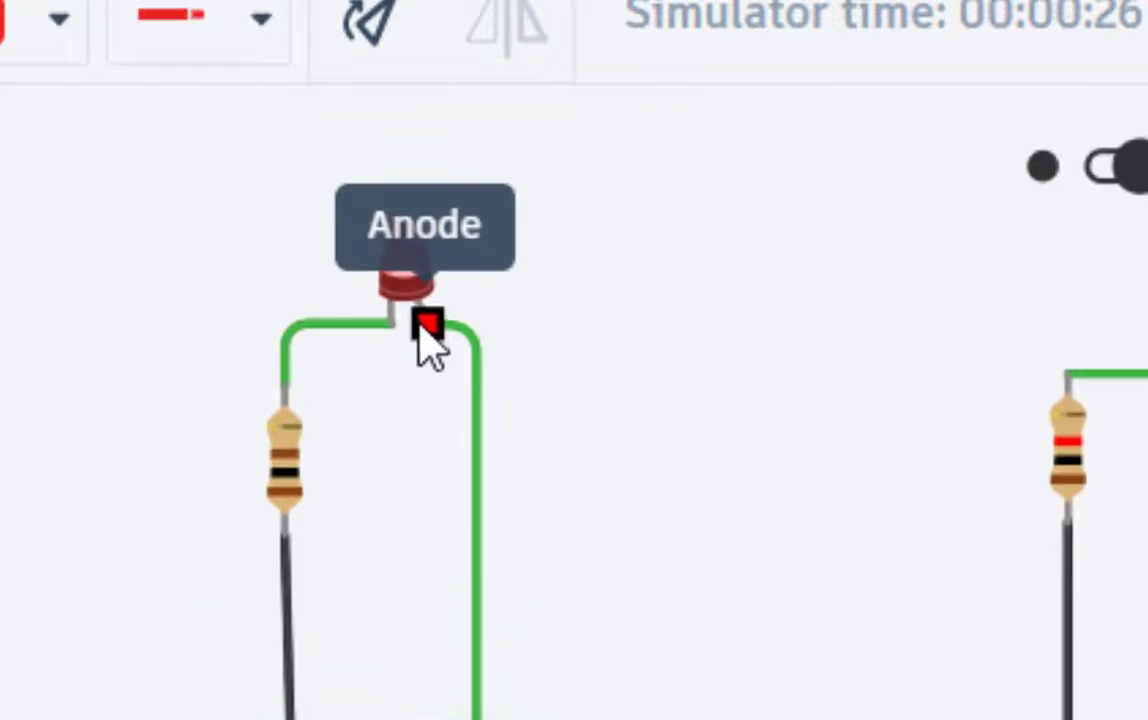
Sweep the light level from bright to dark and back up to maximum.
{"action": "left_click_drag", "start_coordinate": [1075, 178], "coordinate": [1083, 178]}
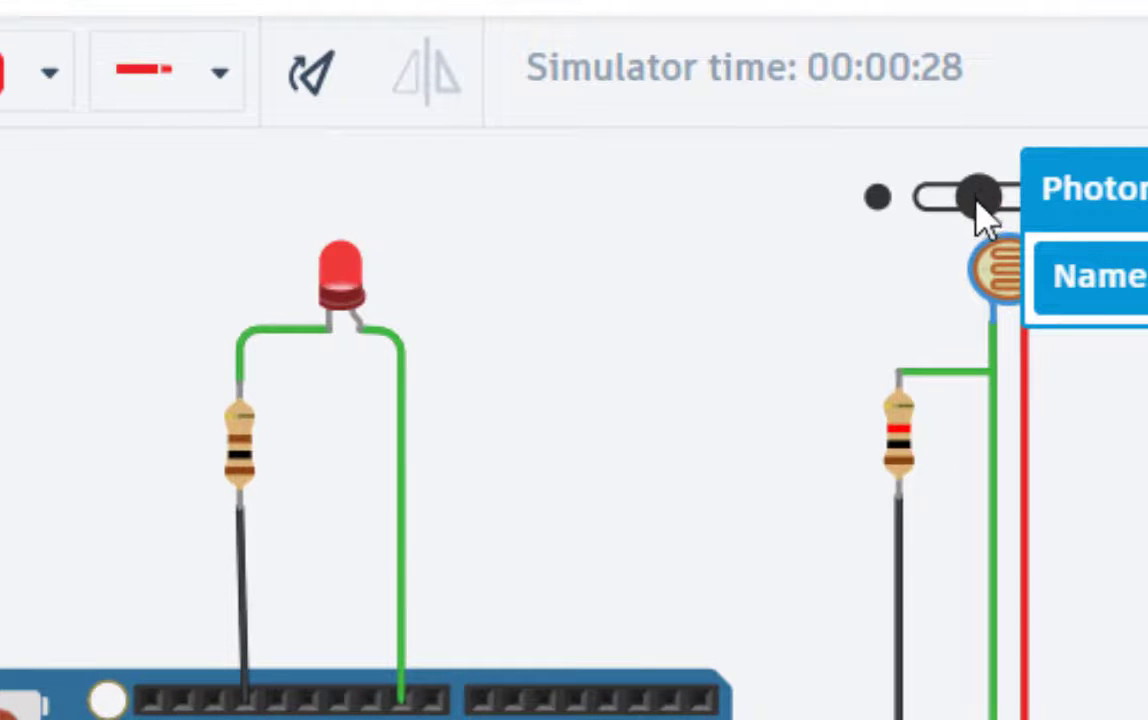
{"action": "left_click_drag", "start_coordinate": [975, 215], "coordinate": [925, 232]}
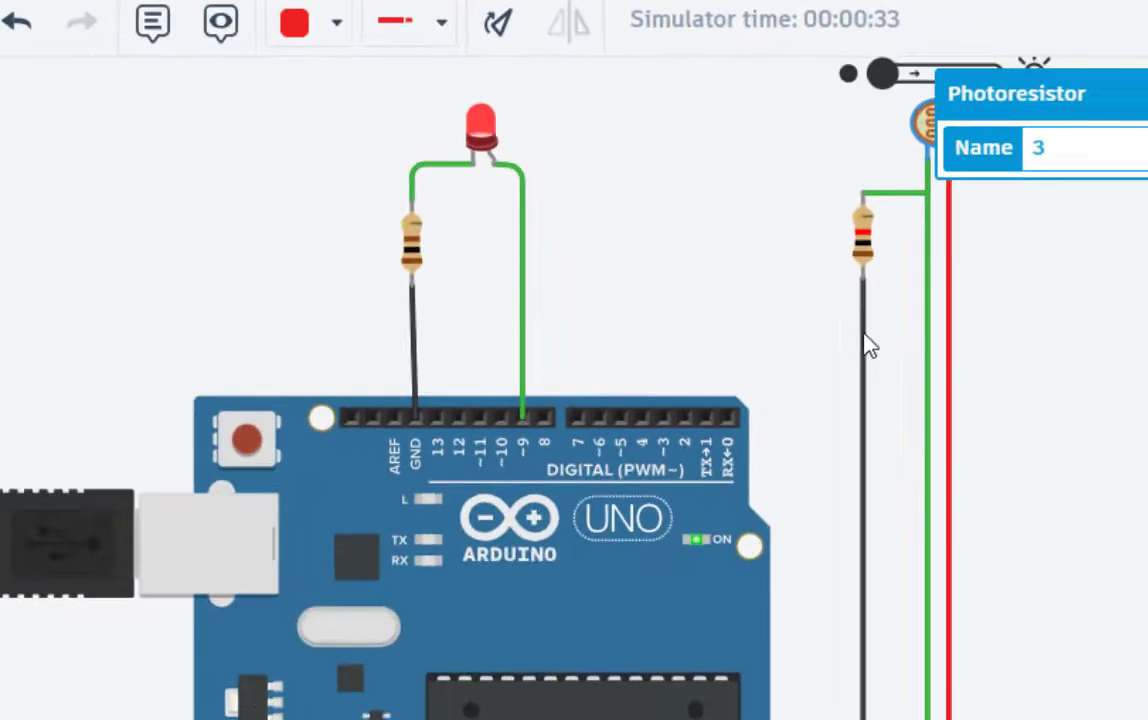
{"action": "scroll", "coordinate": [860, 410], "scroll_direction": "down", "scroll_amount": 2}
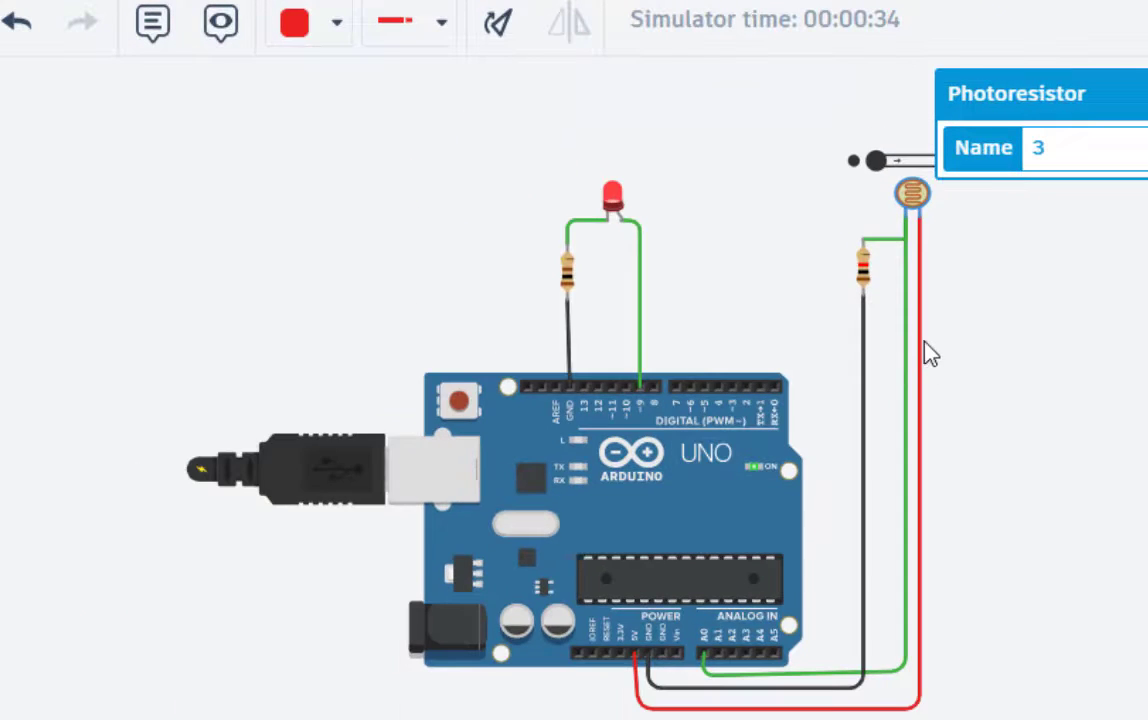
{"action": "scroll", "coordinate": [926, 355], "scroll_direction": "down", "scroll_amount": 2}
{"action": "left_click_drag", "start_coordinate": [897, 245], "coordinate": [796, 299]}
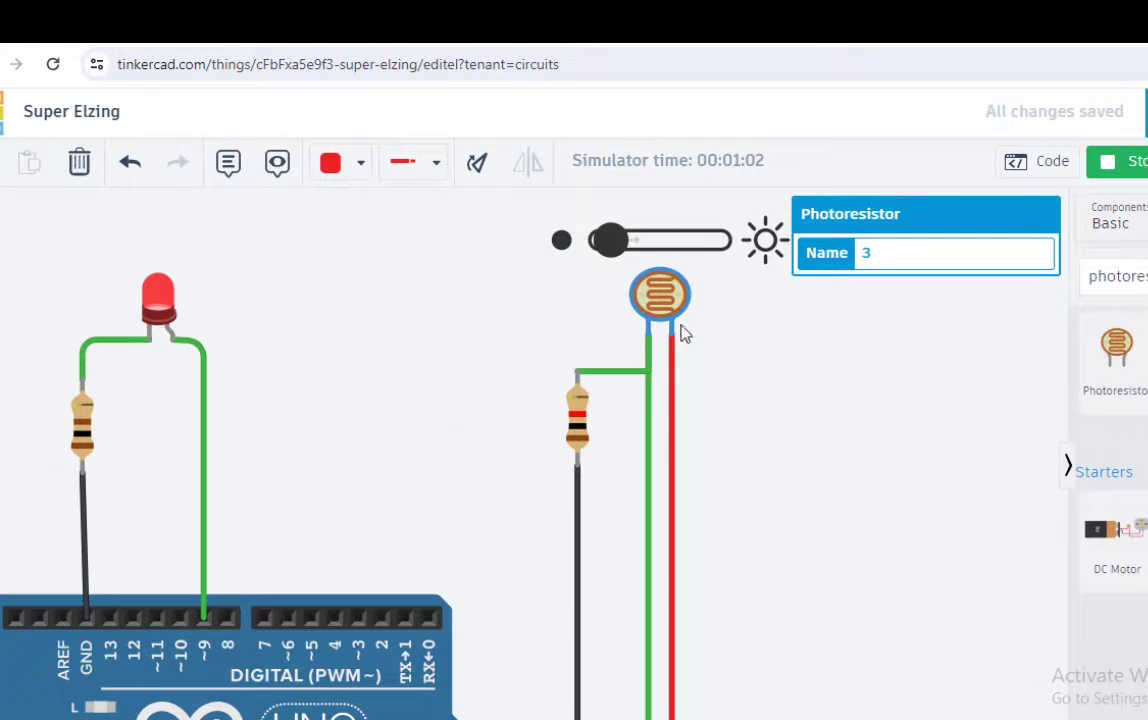
{"action": "left_click", "coordinate": [911, 512]}
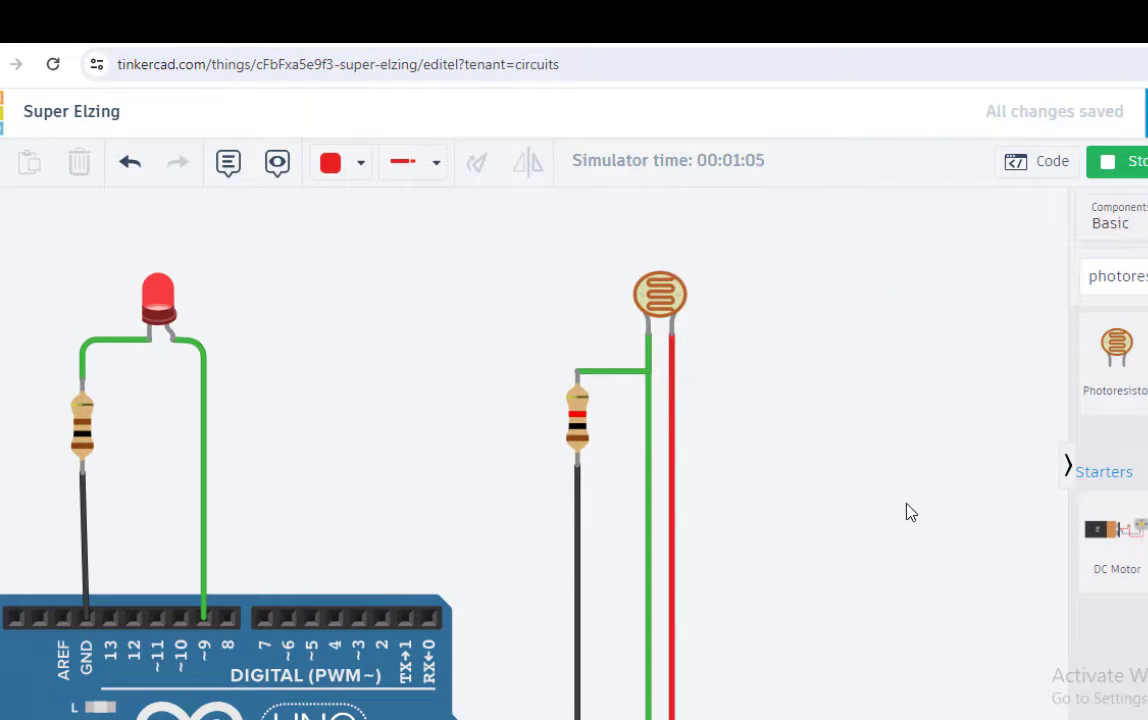